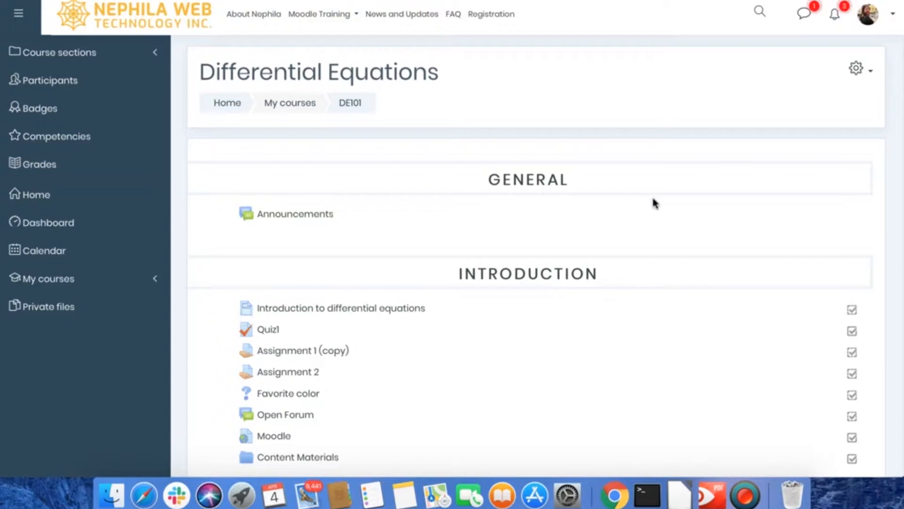
Step: Turn on editing for the Differential Equations course and open the activity and resource chooser for Topic 5
click(857, 73)
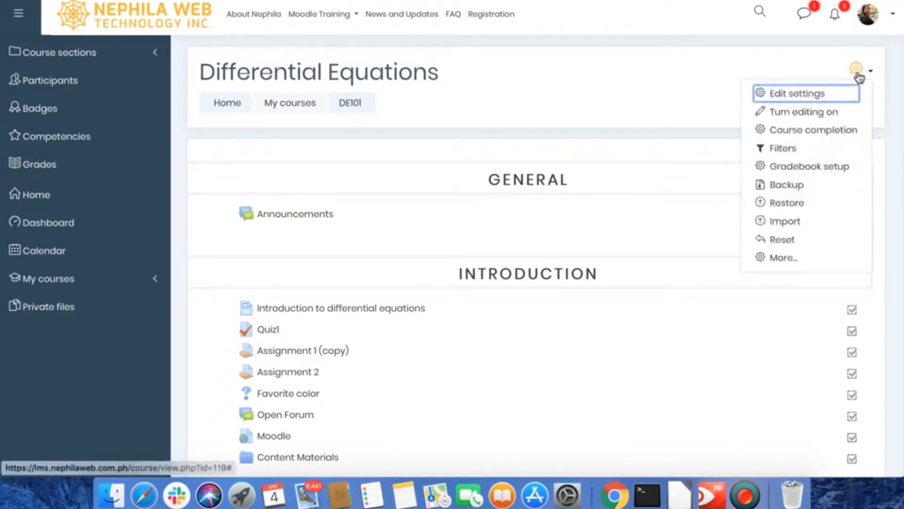
click(807, 113)
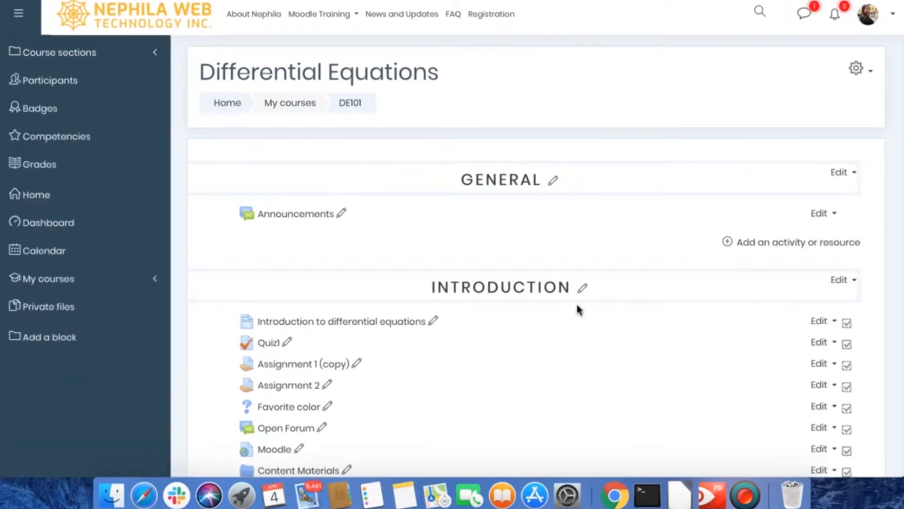
scroll(579, 311, down, 7)
scroll(579, 309, down, 10)
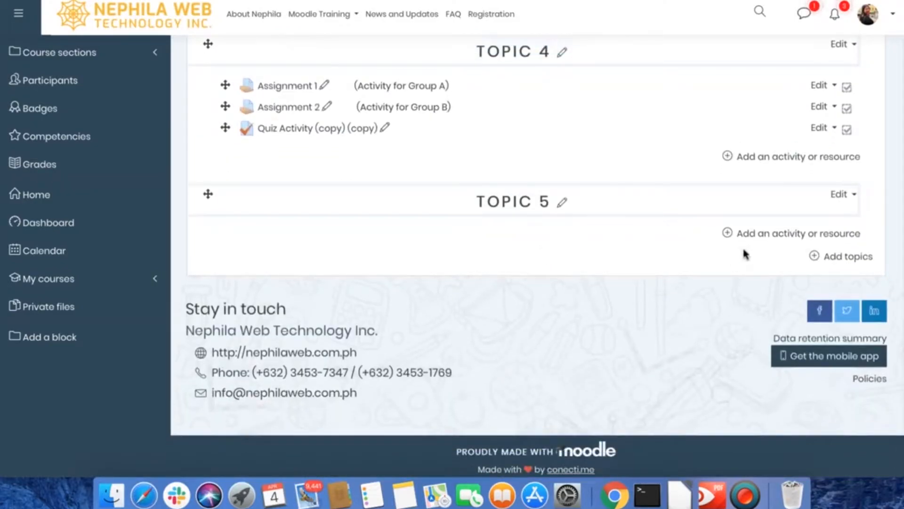
click(772, 234)
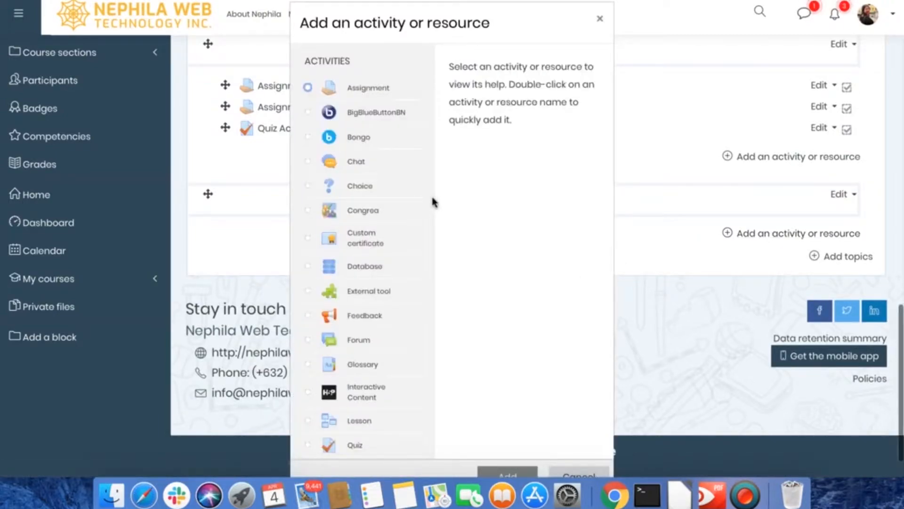
Step: Choose the Glossary activity, read through its description, and add it to Topic 5
scroll(433, 202, down, 3)
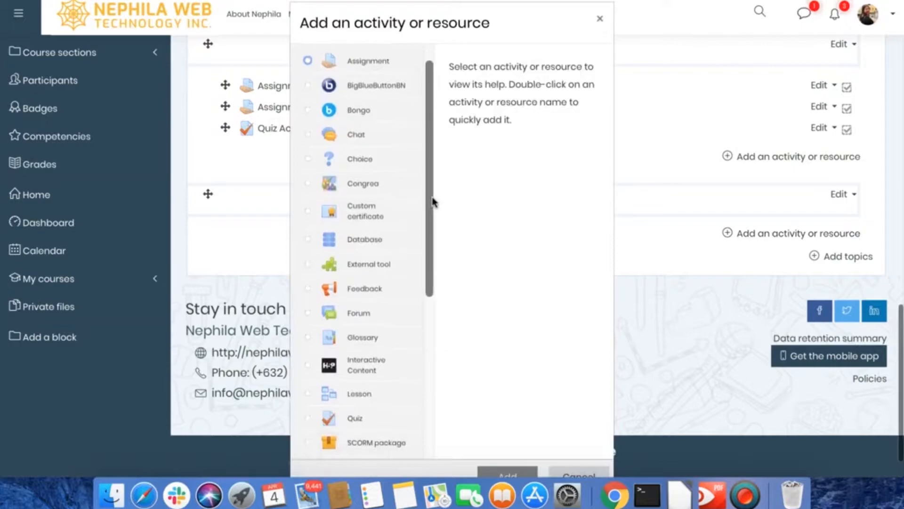
scroll(433, 201, down, 6)
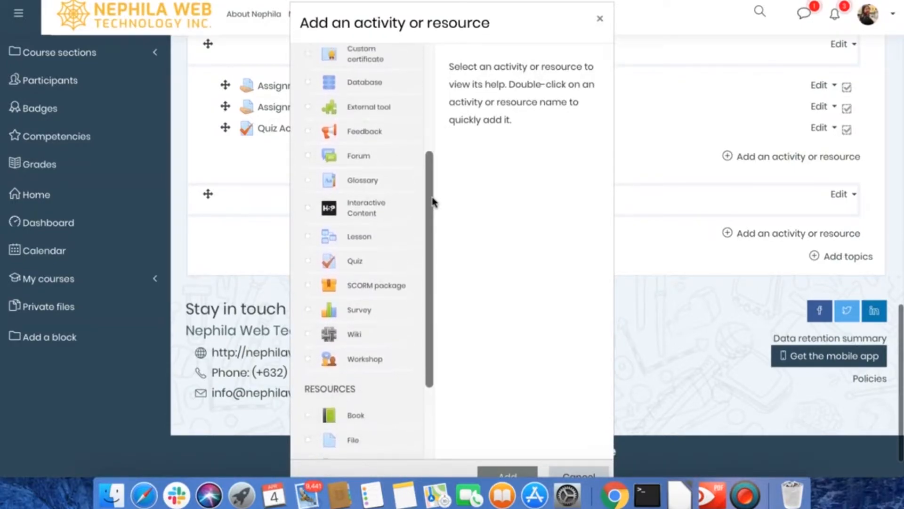
click(376, 181)
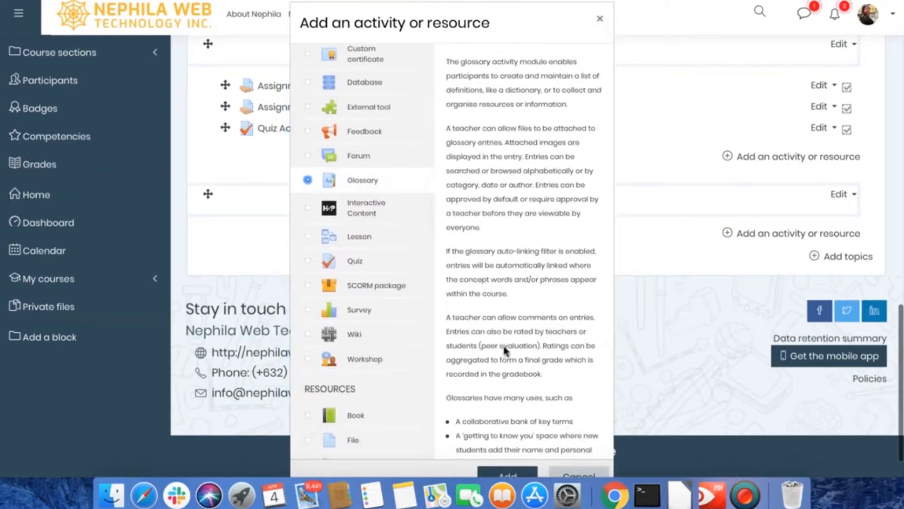
scroll(503, 346, down, 5)
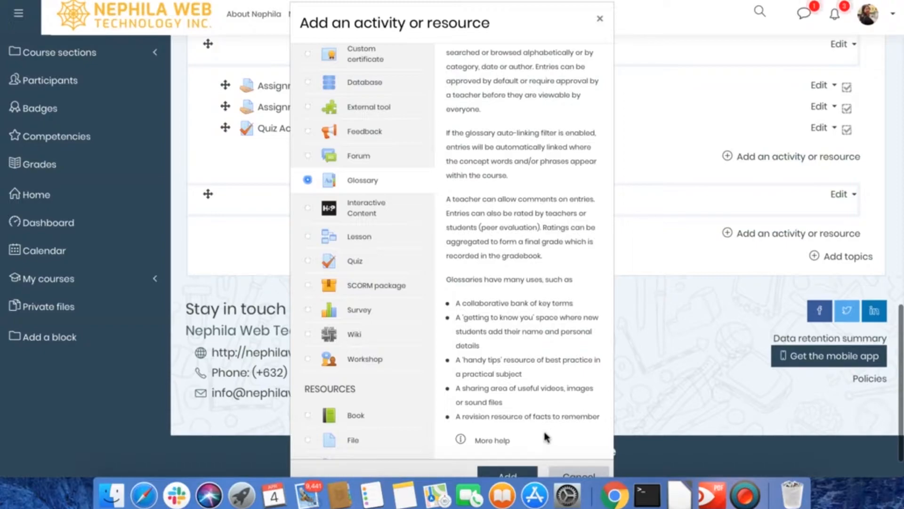
click(513, 476)
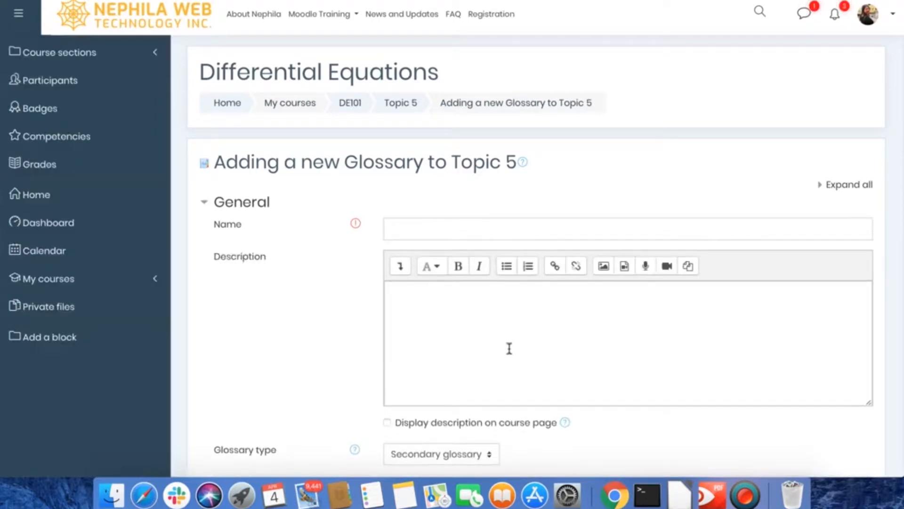
Step: Expand all sections of the new glossary form and look over the available settings
click(823, 189)
scroll(739, 190, down, 3)
scroll(742, 197, down, 5)
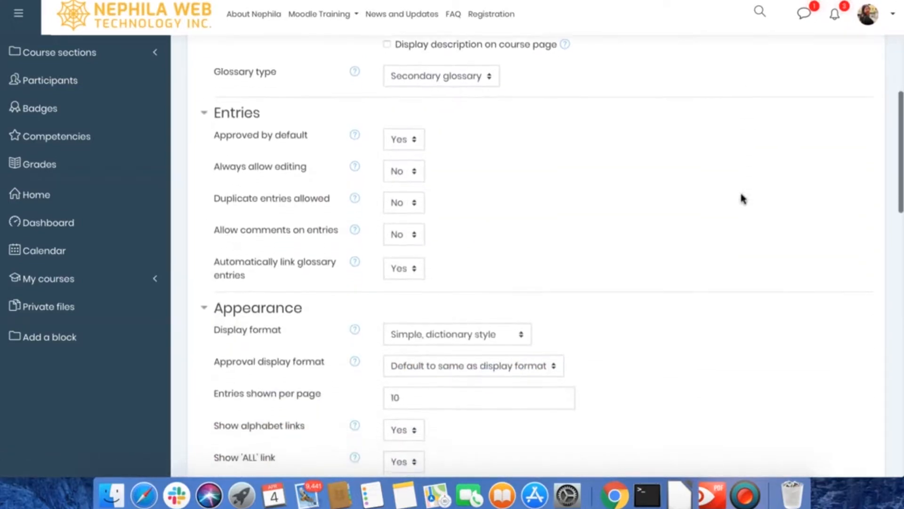
scroll(740, 194, down, 4)
scroll(741, 195, up, 5)
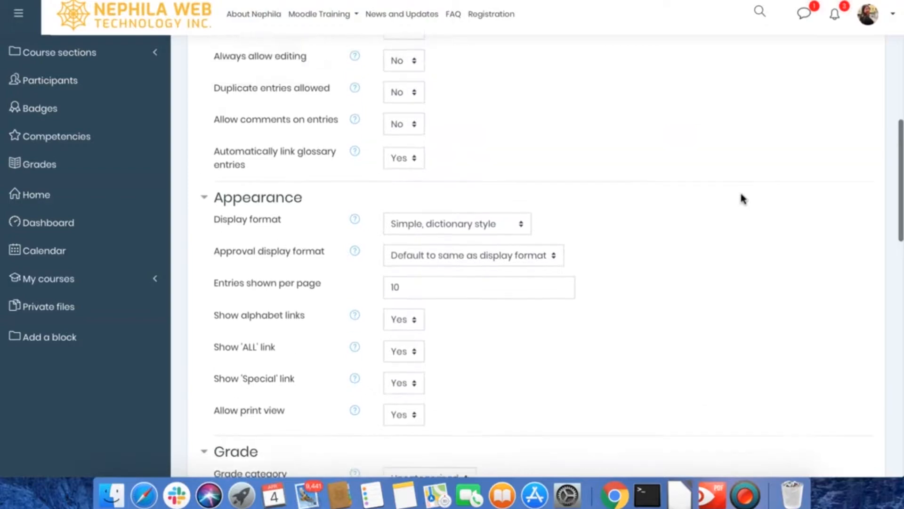
scroll(741, 194, up, 7)
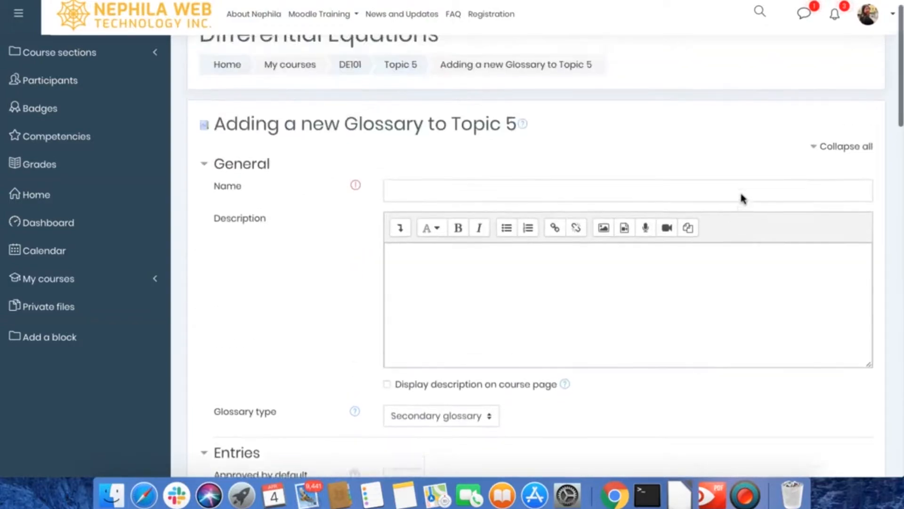
Step: Name the glossary "General key terms" and enter the description "Please add an entry"
click(549, 215)
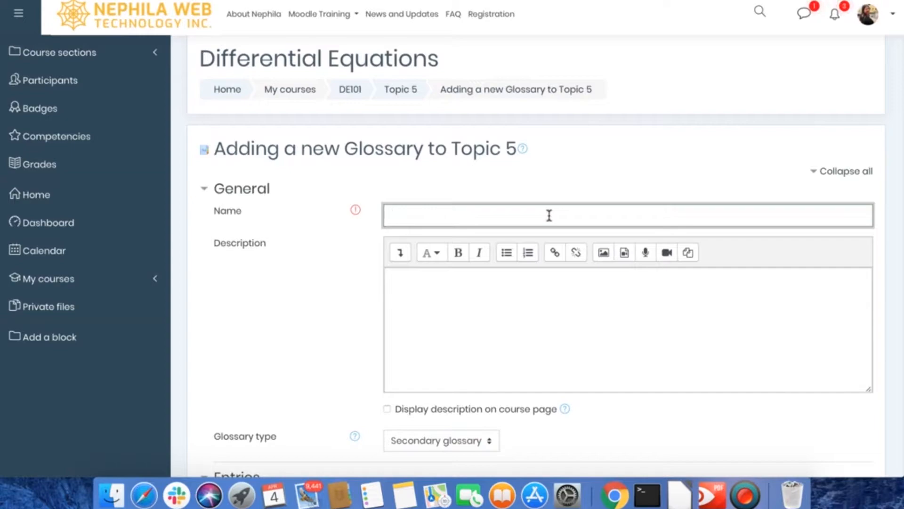
text(General key terms)
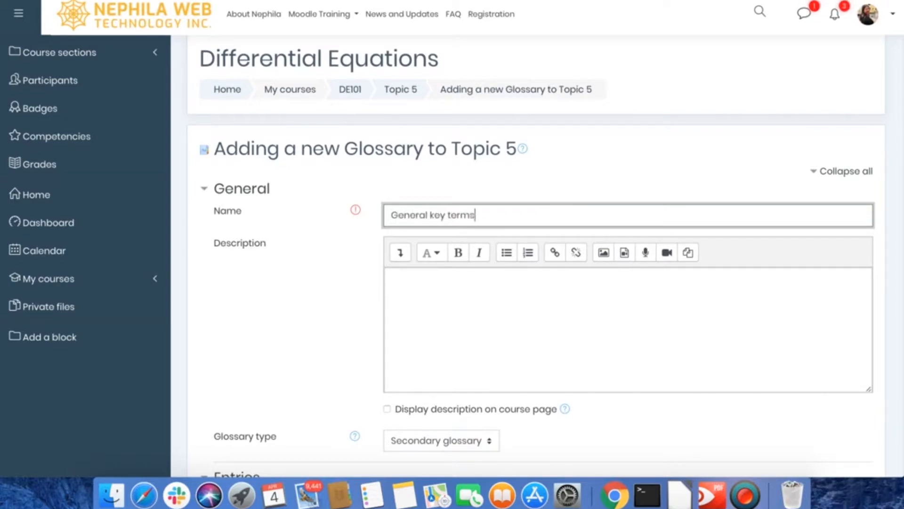
click(528, 297)
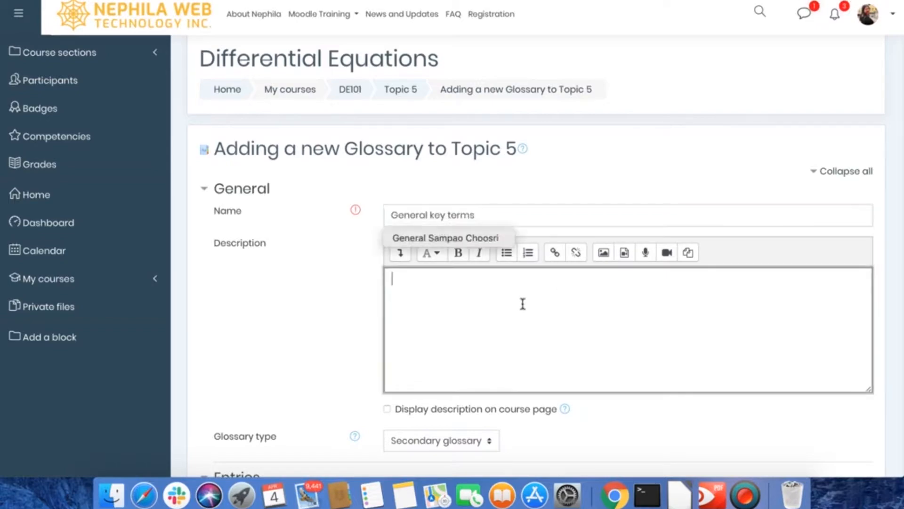
text(Please add)
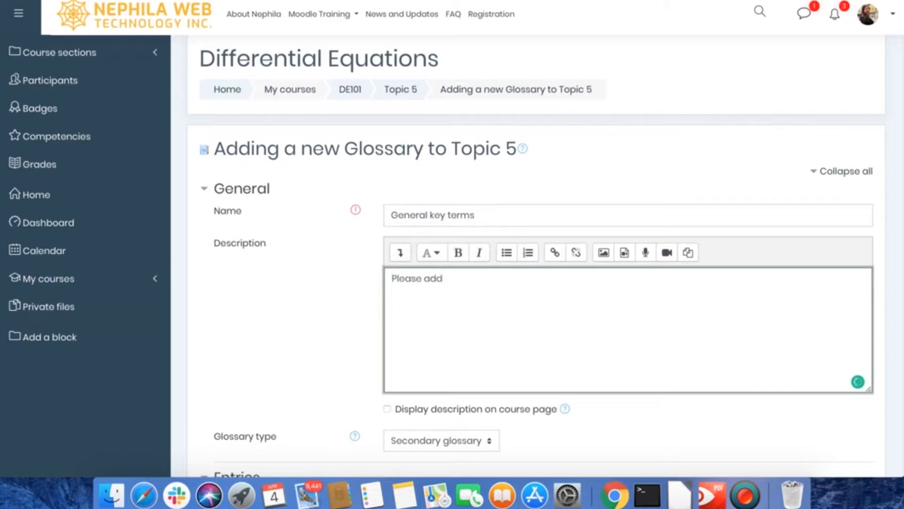
text( an entry)
Step: Review the glossary type and the Entries settings for approval, editing, duplicates, comments and automatic linking
scroll(512, 313, down, 5)
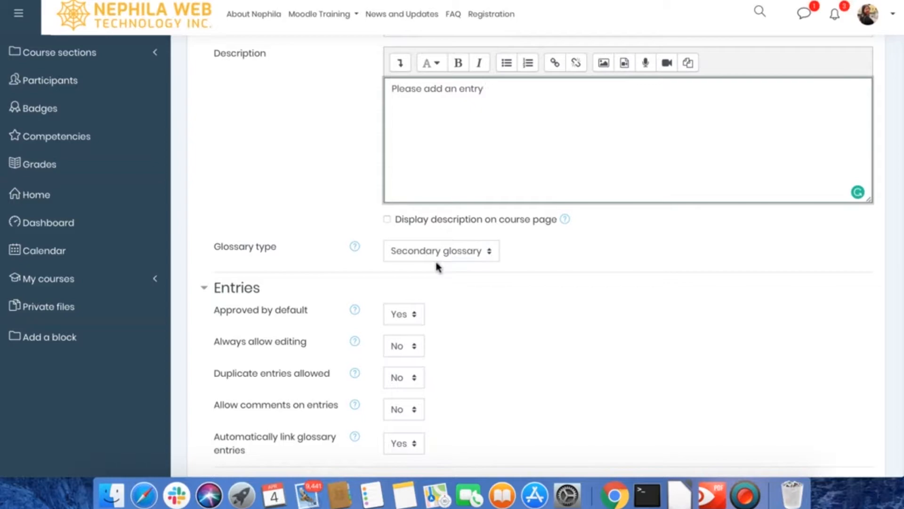
scroll(420, 285, down, 5)
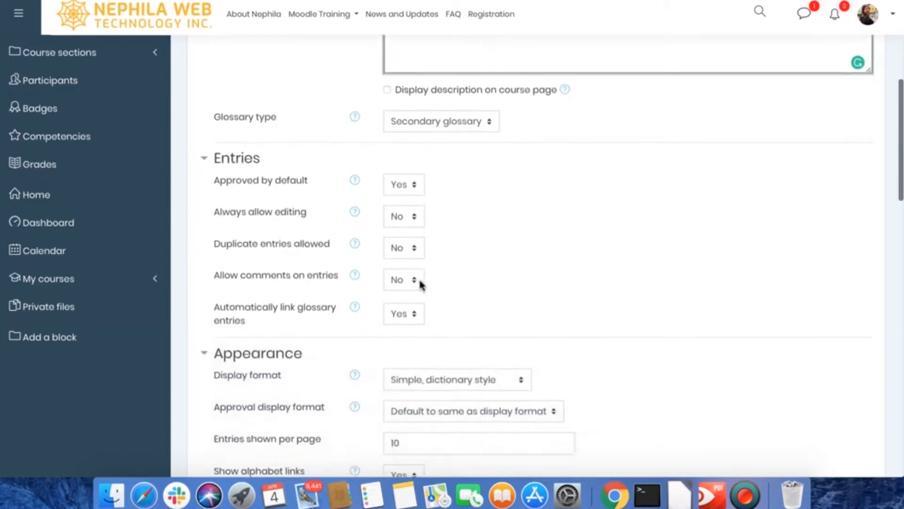
scroll(420, 281, down, 1)
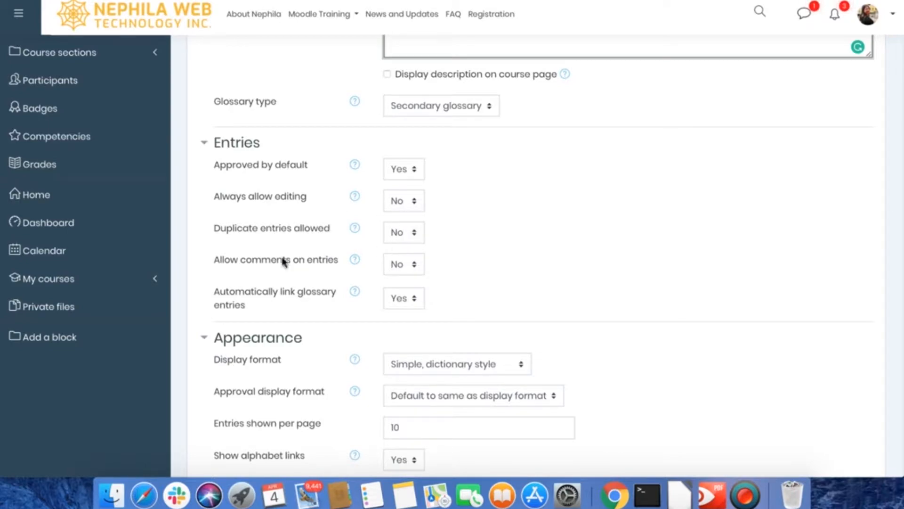
scroll(271, 267, down, 2)
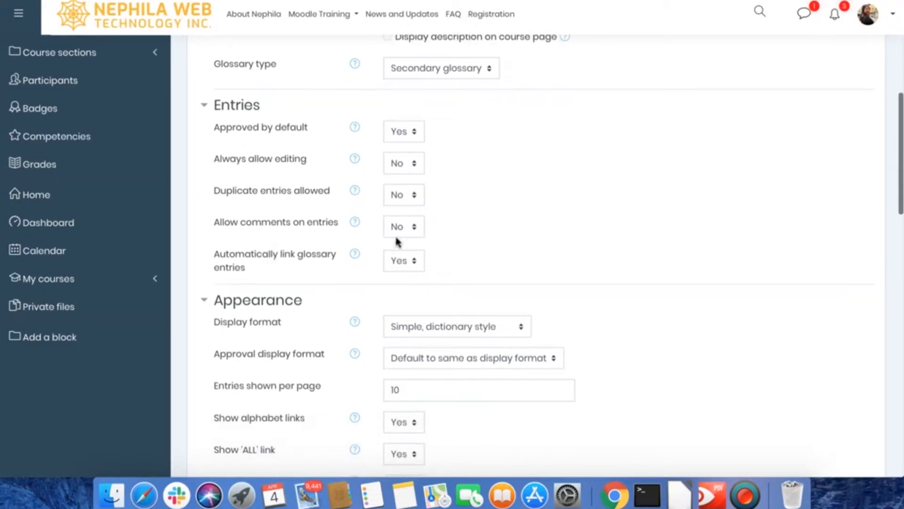
scroll(275, 271, up, 1)
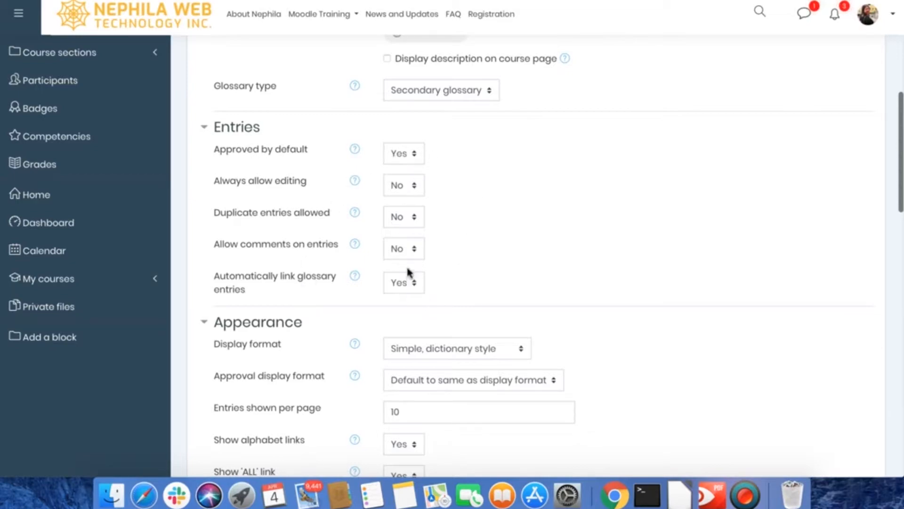
scroll(409, 271, down, 1)
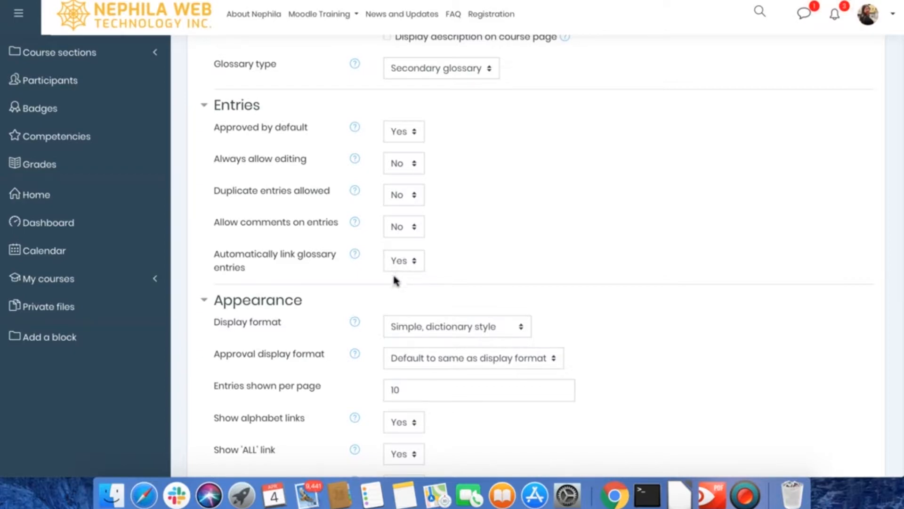
Step: Set both the display format and the approval display format to Full with author
scroll(395, 273, down, 10)
scroll(396, 280, down, 1)
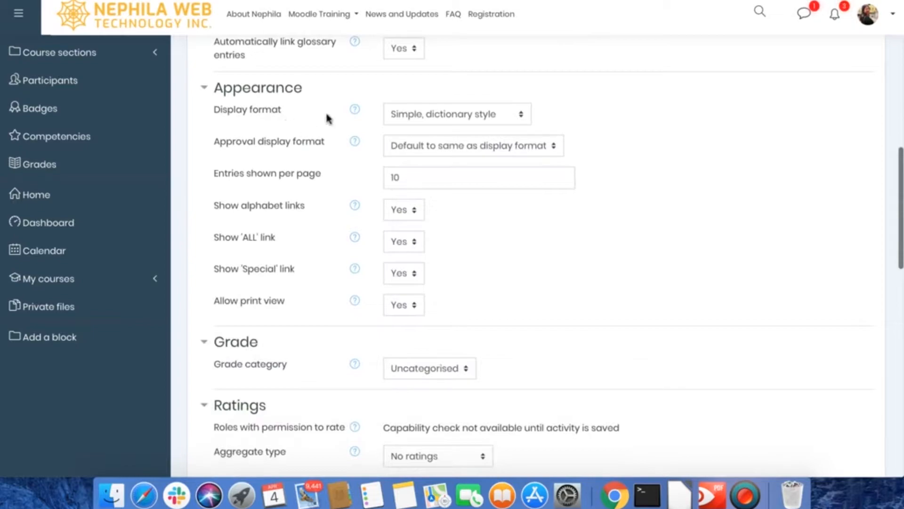
click(420, 124)
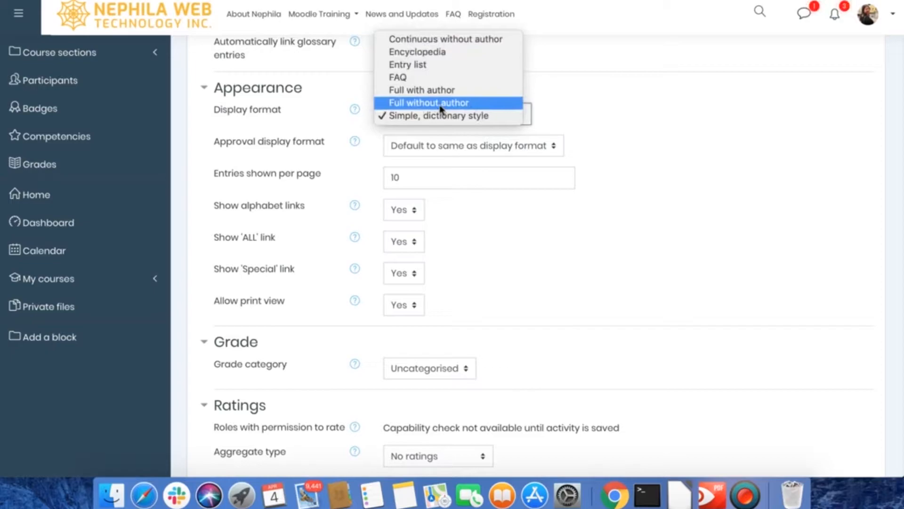
click(401, 92)
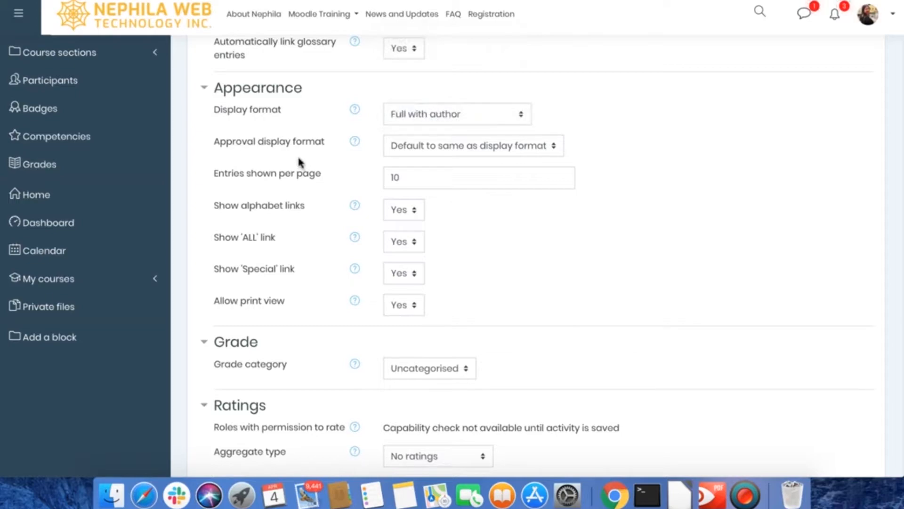
click(452, 145)
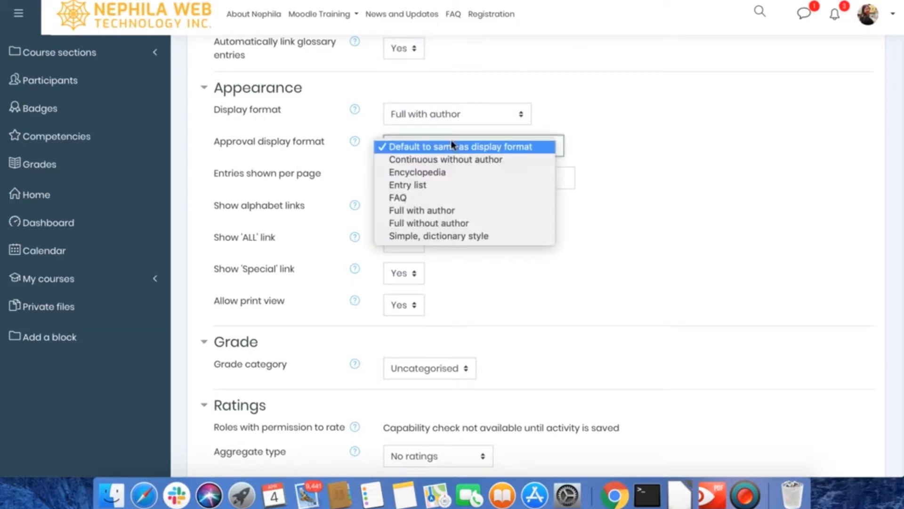
click(440, 210)
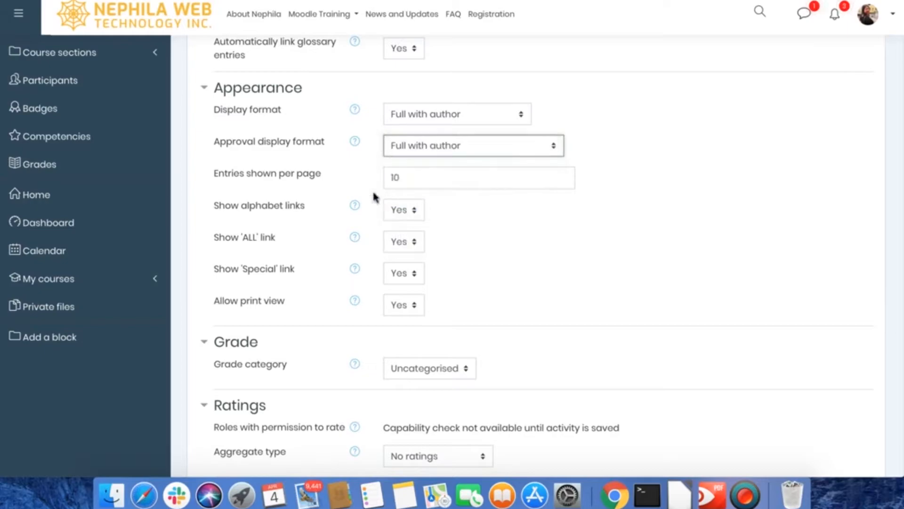
Step: Examine the entries per page, link and print view settings, the grade category, and the rating aggregate type options
scroll(330, 178, down, 2)
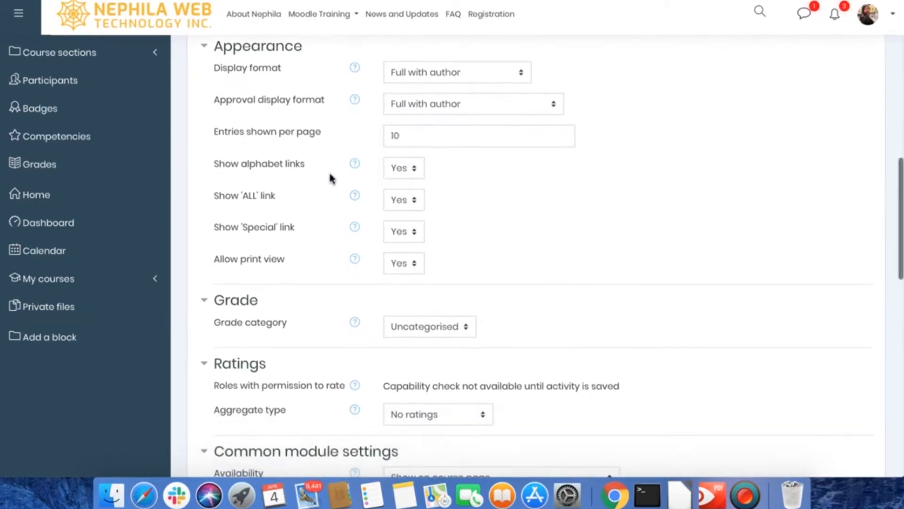
click(411, 137)
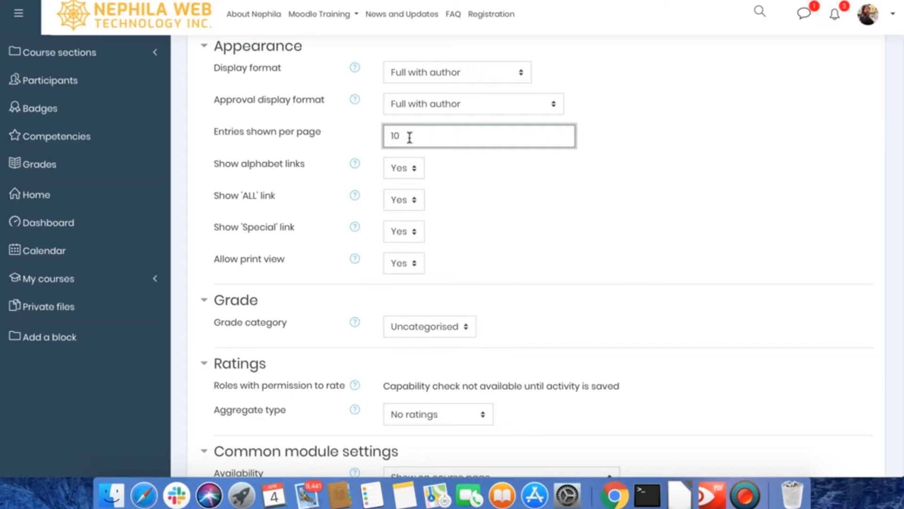
click(319, 157)
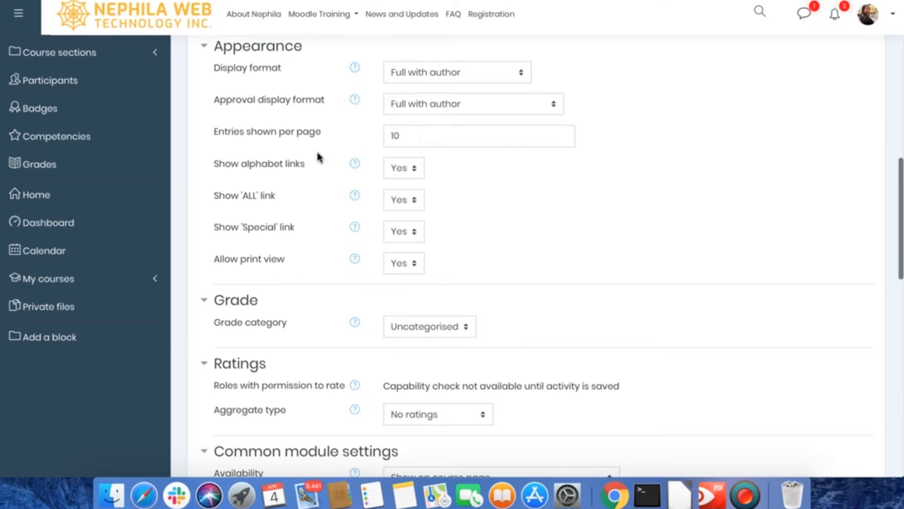
scroll(317, 156, down, 2)
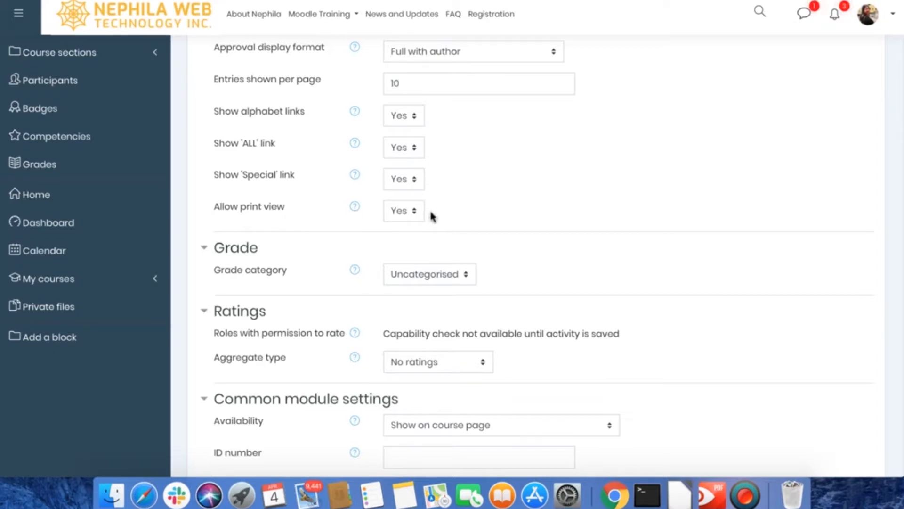
scroll(487, 221, down, 4)
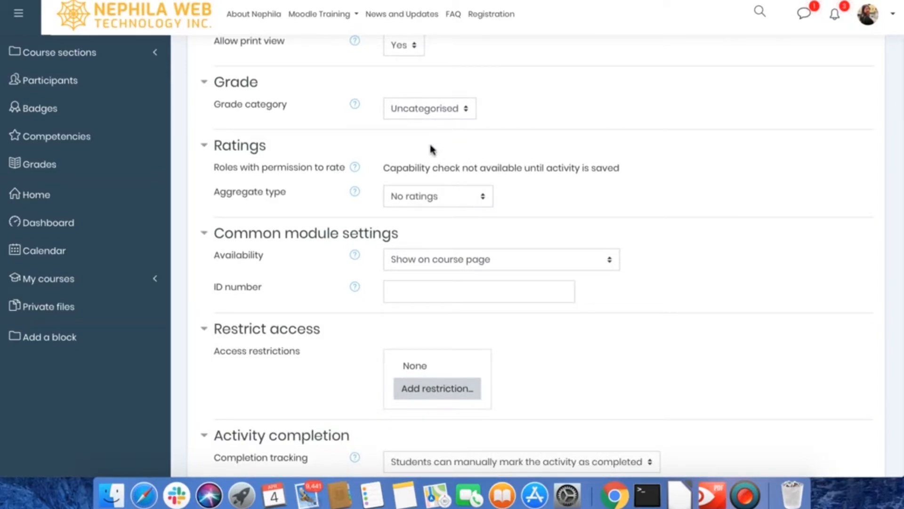
scroll(426, 149, down, 1)
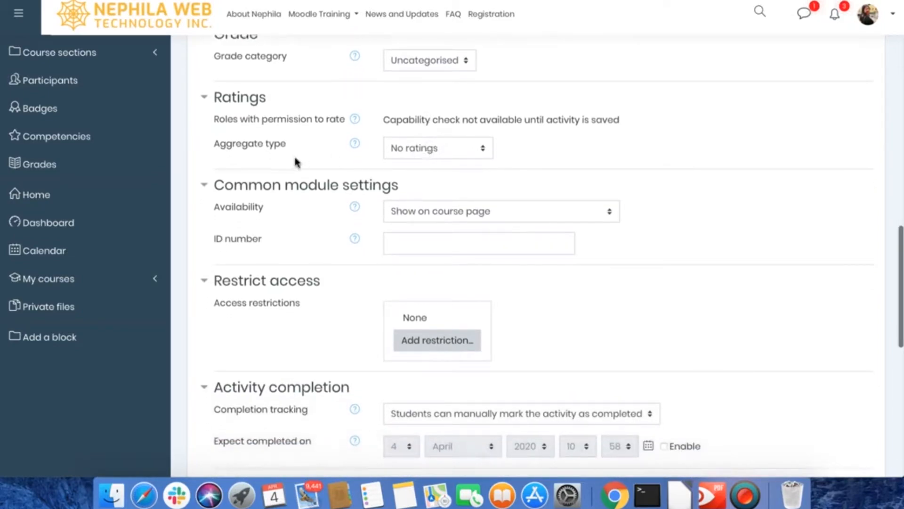
click(411, 156)
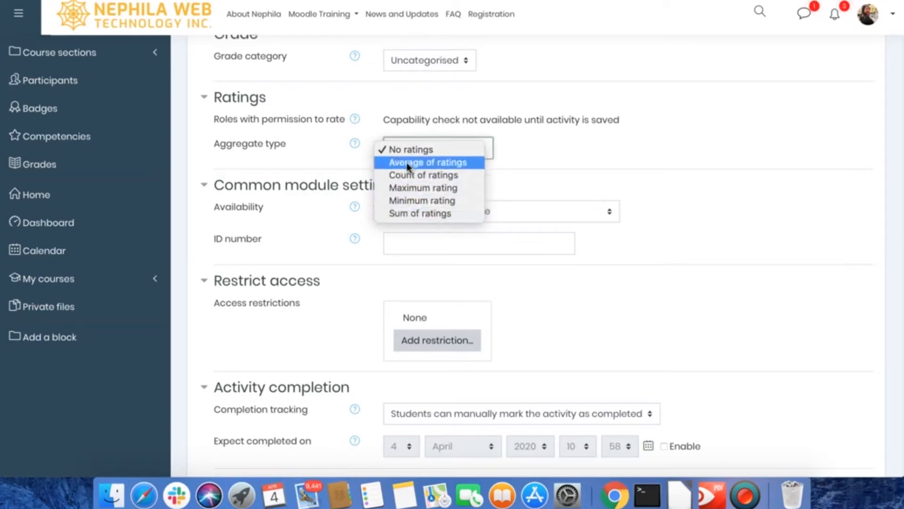
click(324, 161)
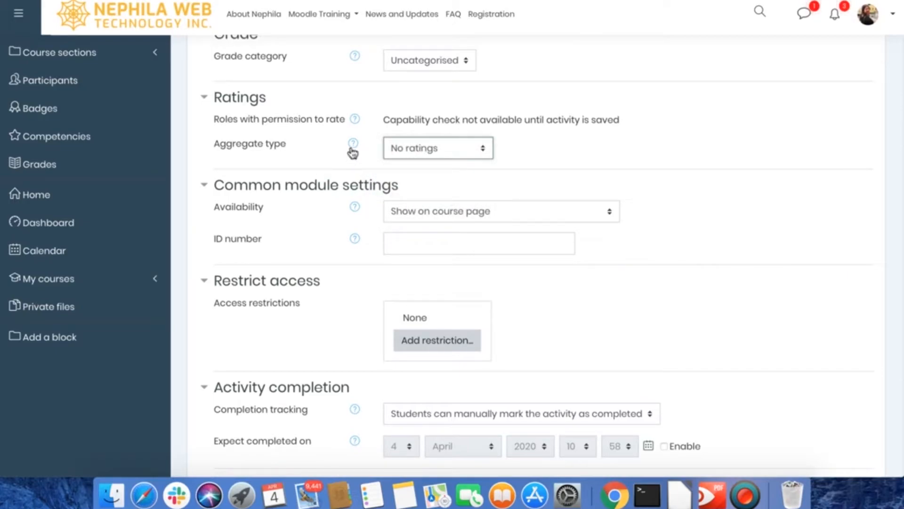
Step: Review the glossary's rating settings, the availability options, the ID number and the access restrictions
scroll(344, 164, up, 3)
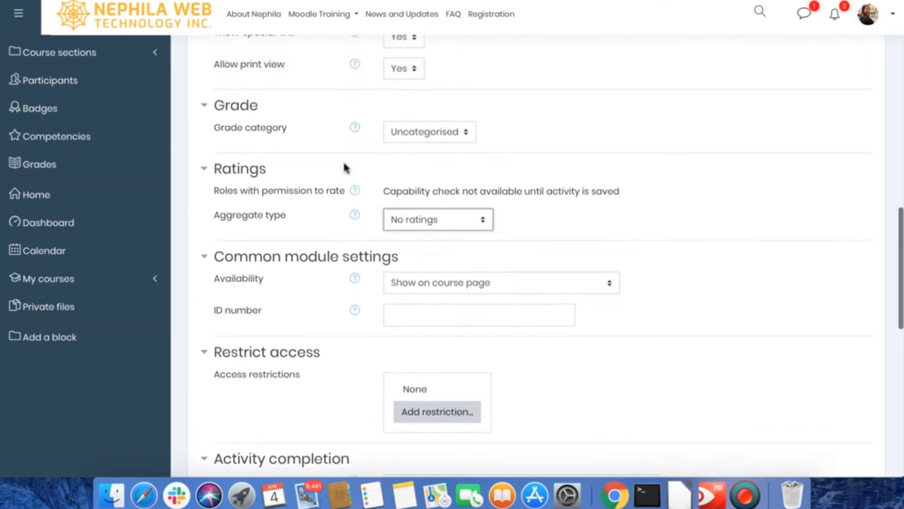
scroll(345, 167, down, 3)
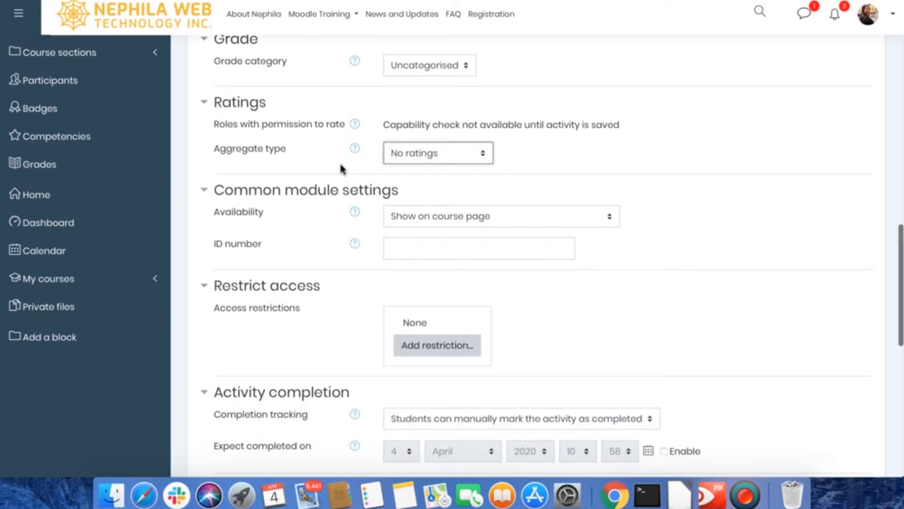
click(336, 162)
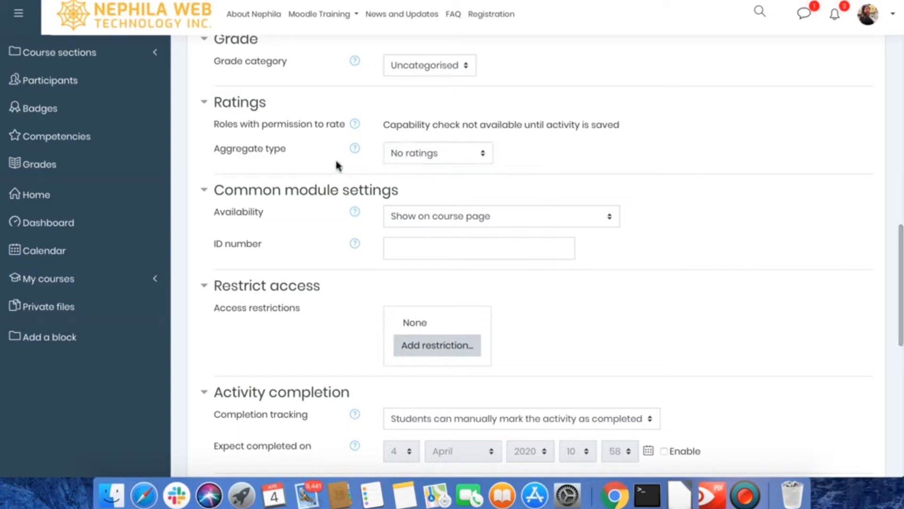
scroll(338, 210, down, 1)
scroll(336, 210, down, 3)
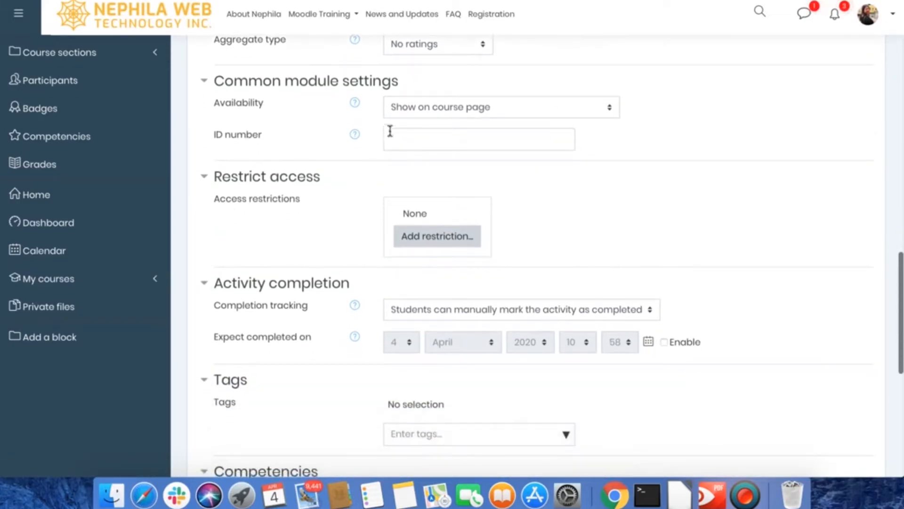
click(423, 113)
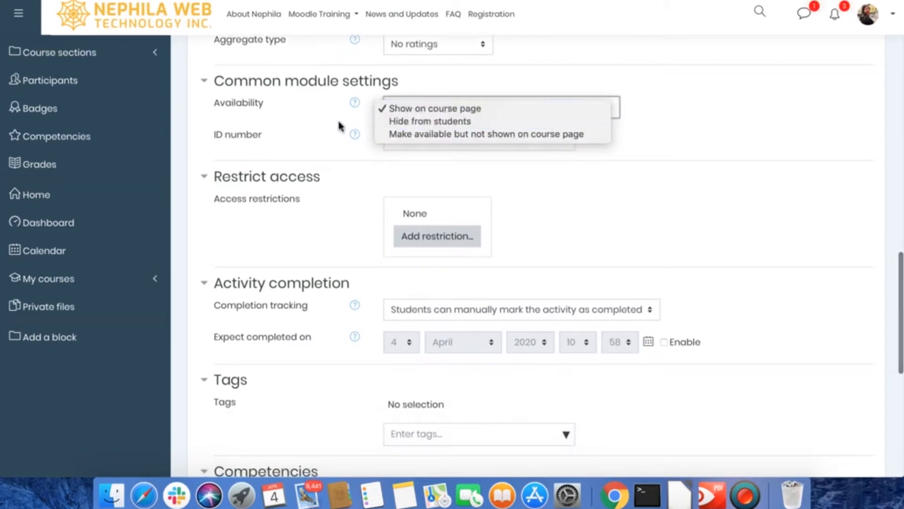
click(315, 133)
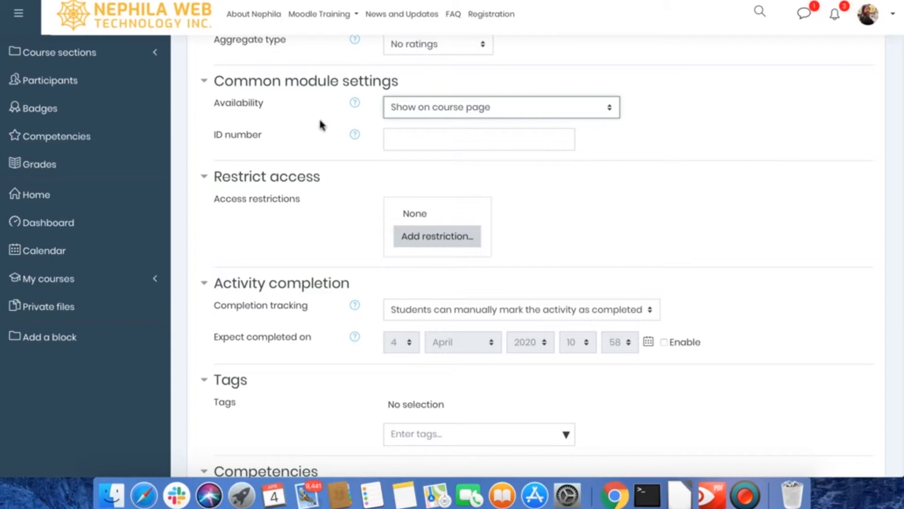
click(311, 140)
scroll(311, 140, down, 1)
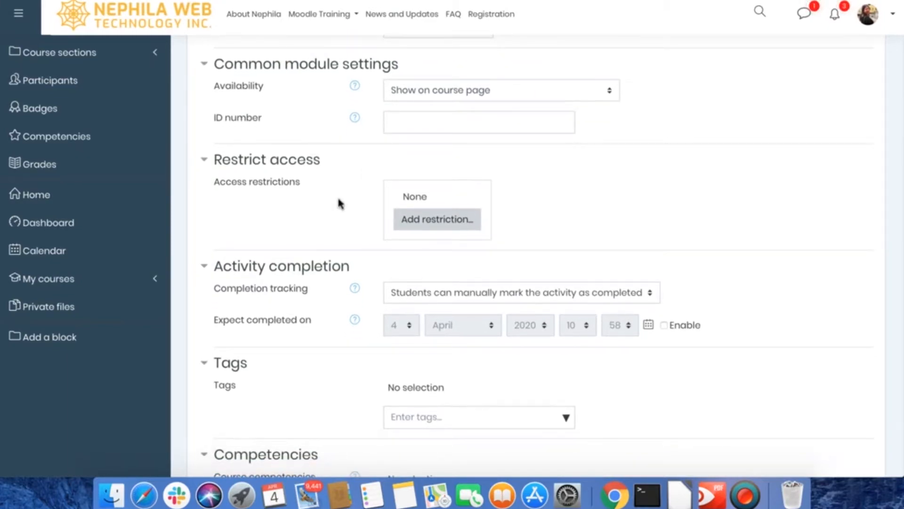
scroll(339, 200, down, 5)
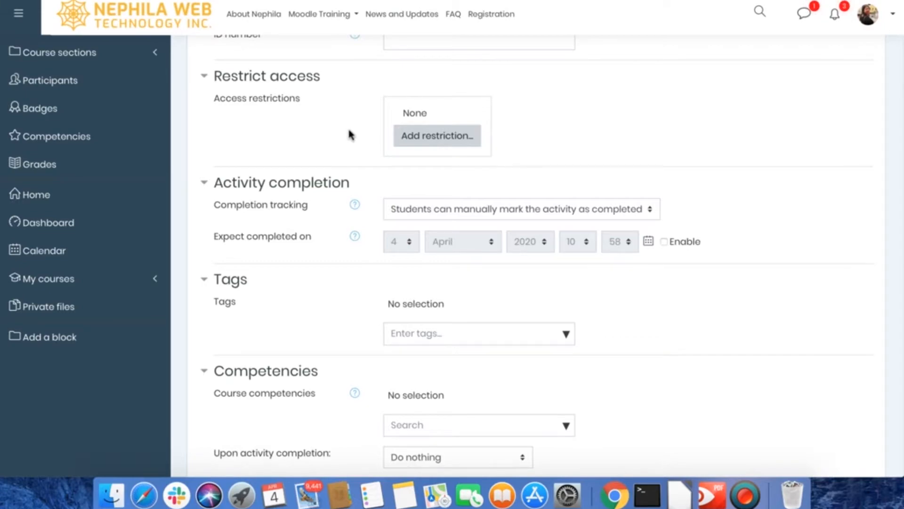
Step: Set completion tracking to "Show activity as complete when conditions are met" and save the glossary, returning to the course
scroll(349, 348, down, 3)
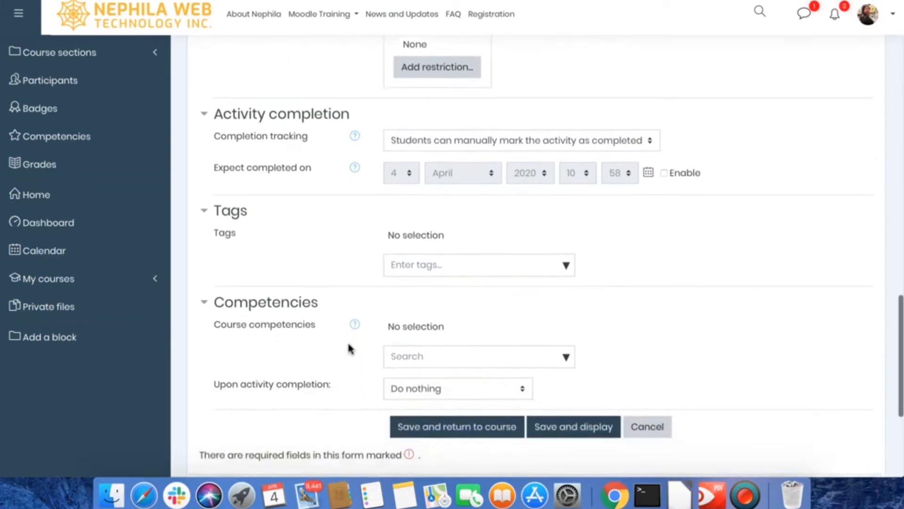
click(421, 133)
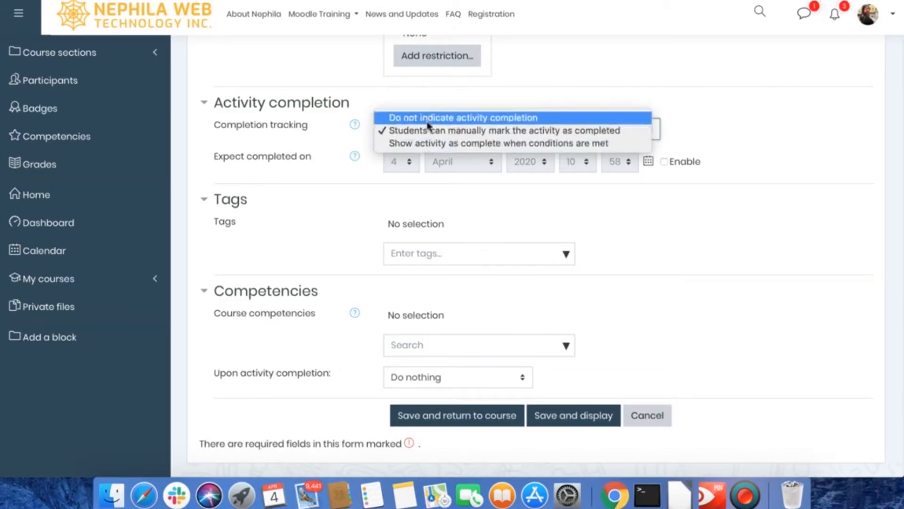
click(419, 145)
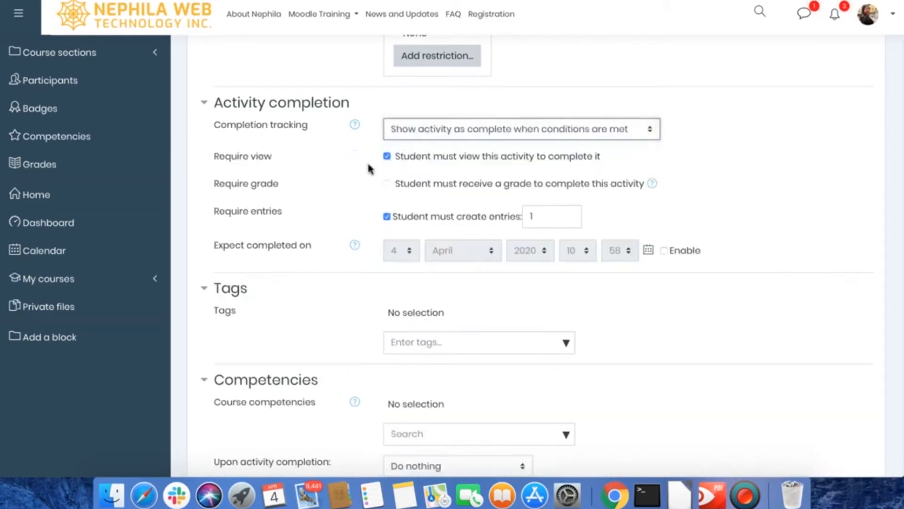
scroll(347, 196, down, 3)
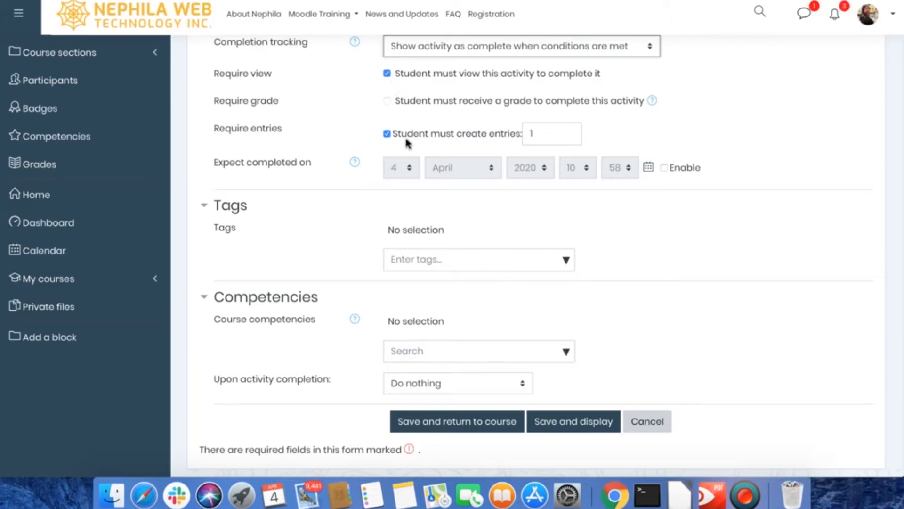
scroll(405, 144, down, 5)
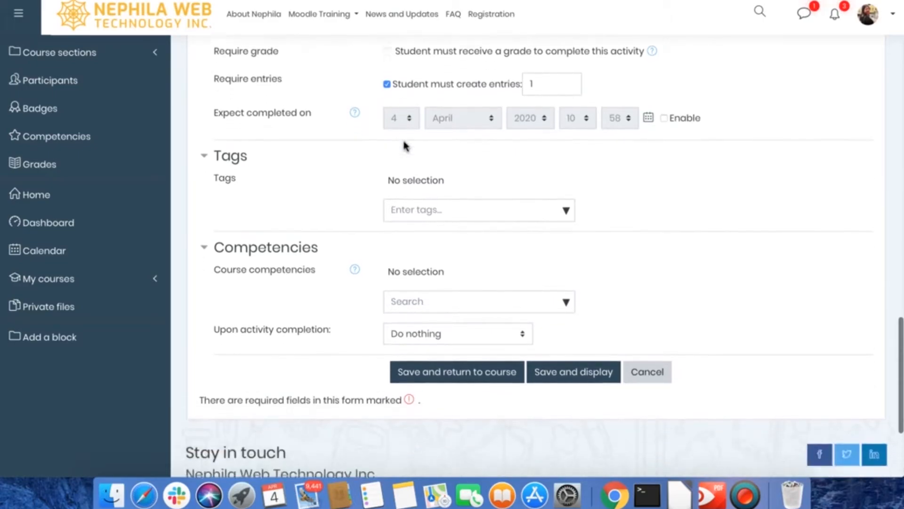
scroll(406, 137, down, 3)
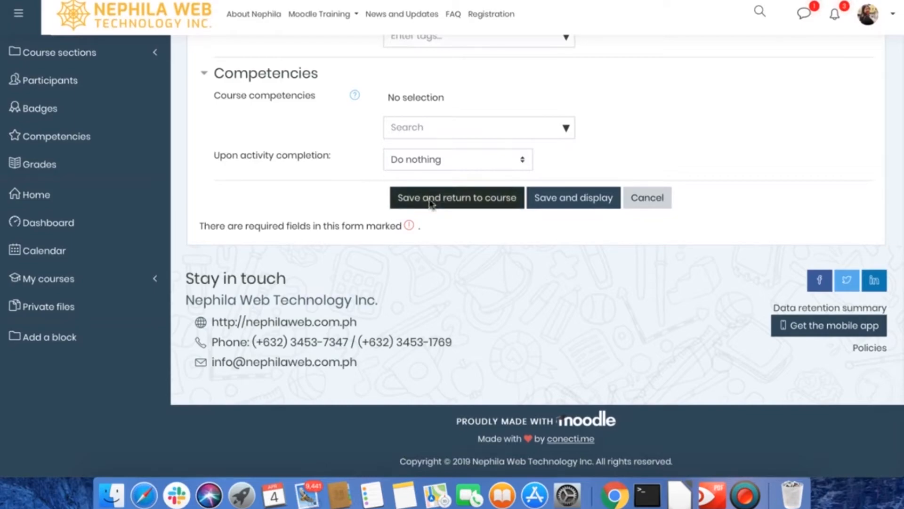
click(430, 204)
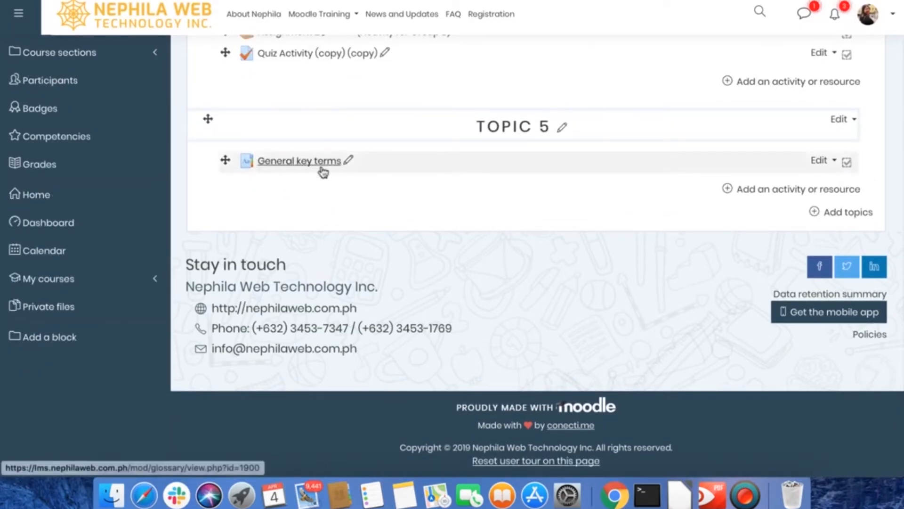
Step: Open the General key terms glossary in Topic 5 and start a new entry with the concept "Moodle"
click(284, 162)
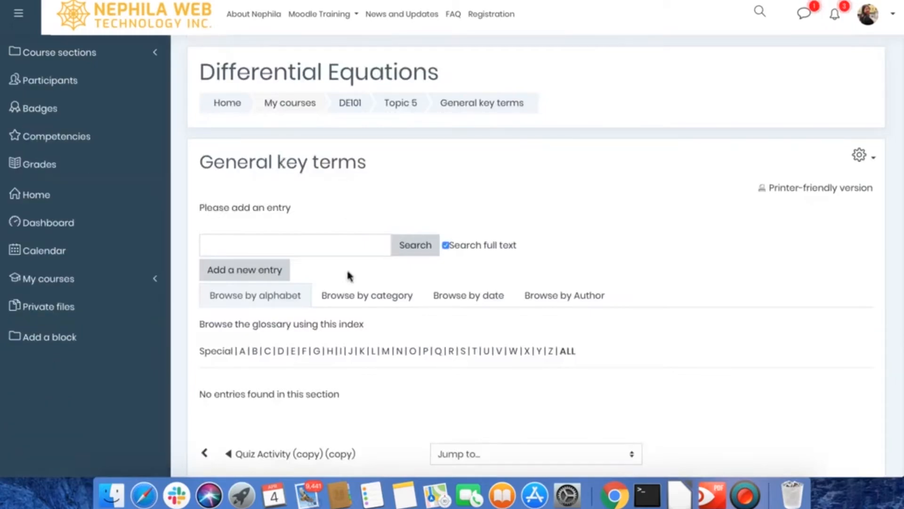
scroll(329, 350, down, 3)
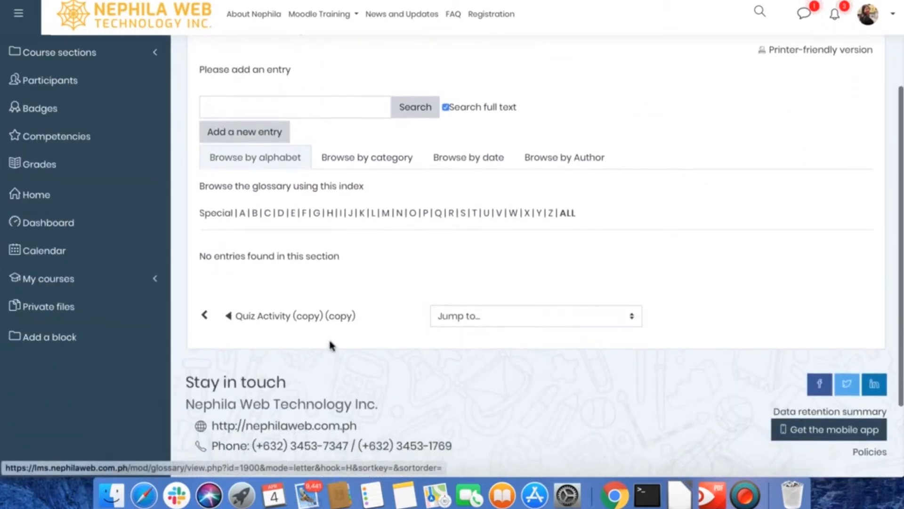
click(255, 135)
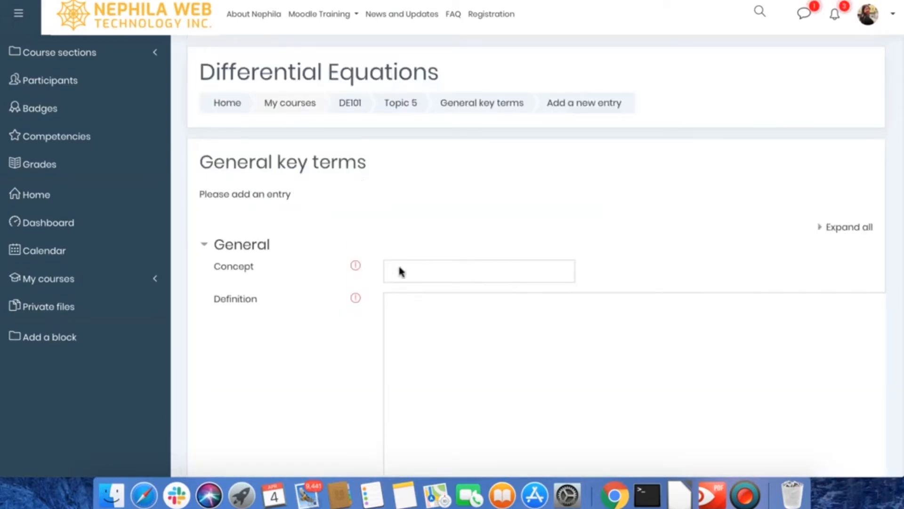
click(401, 274)
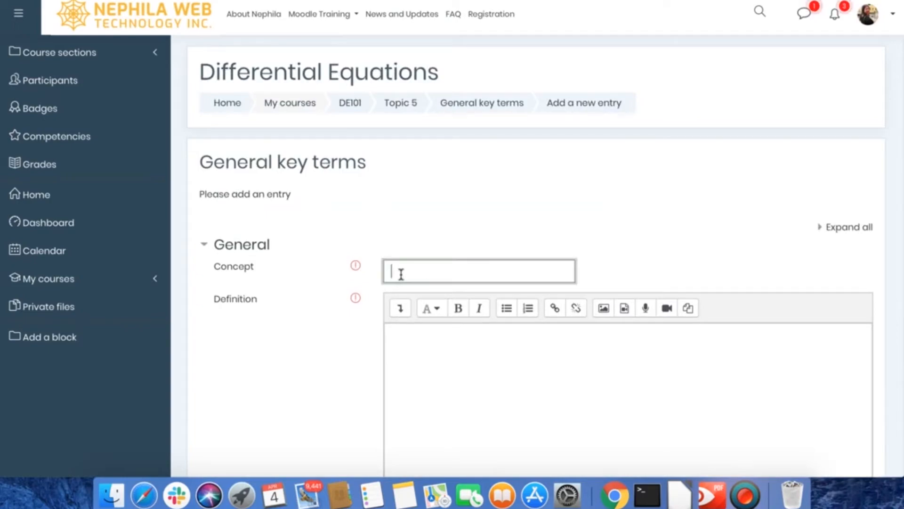
text(Moodle)
Step: Enter the definition "Moodle is the most widely used open source learning management system." for the new entry
click(428, 374)
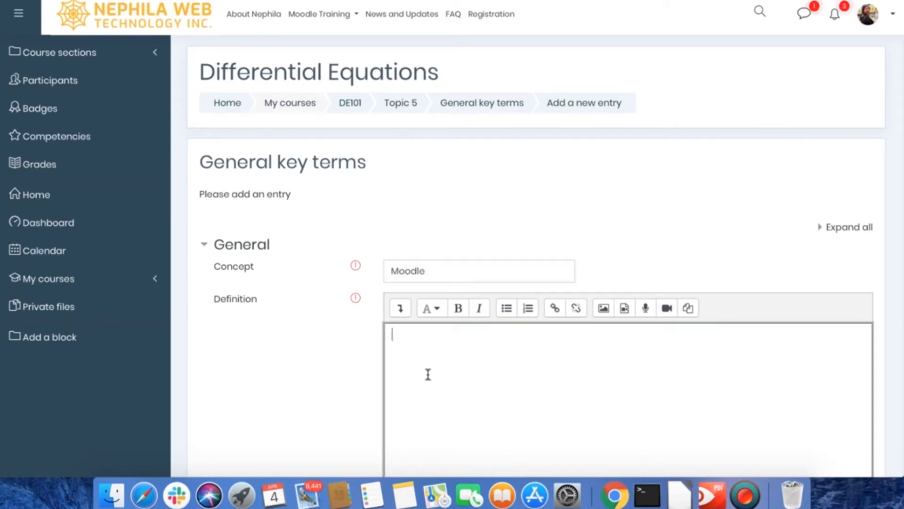
scroll(428, 375, down, 5)
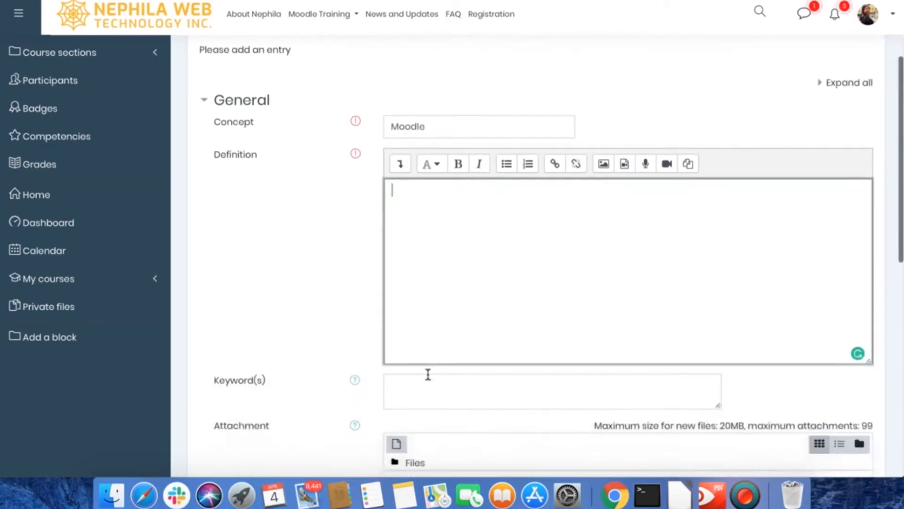
text(Moodle is t)
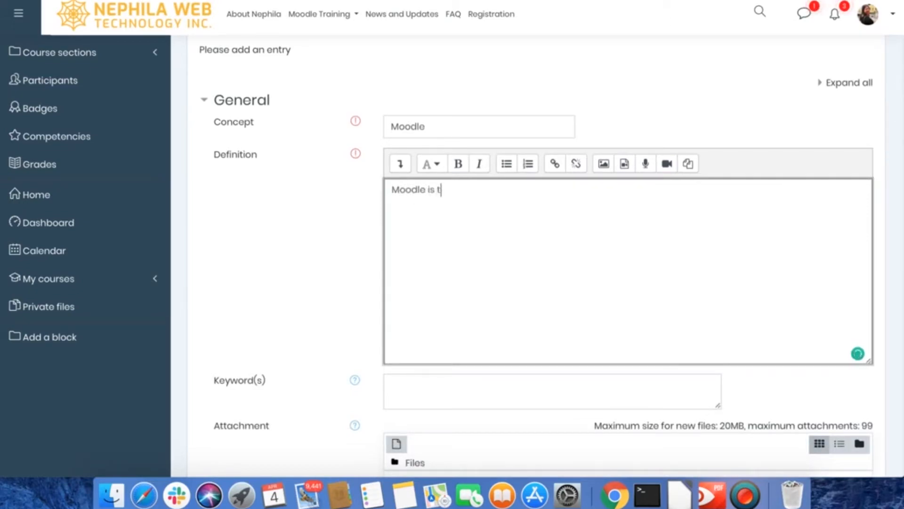
text(he most widely used open source learnin)
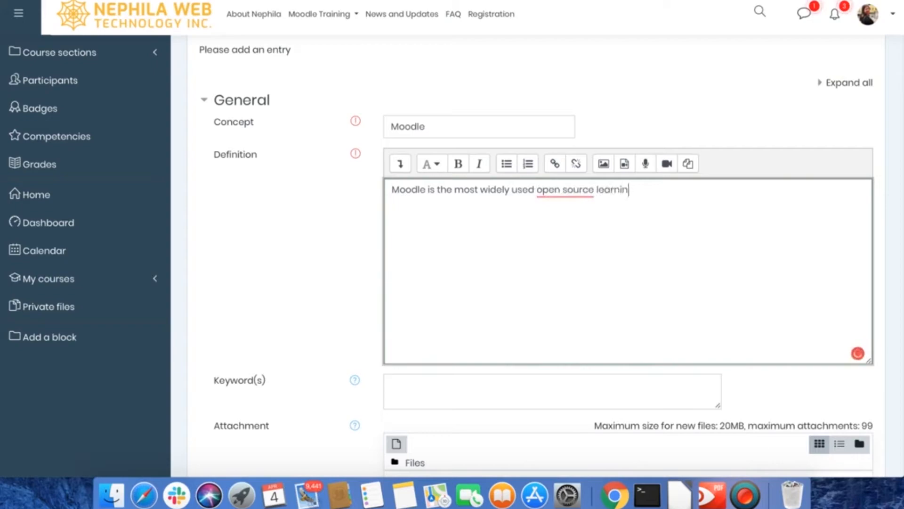
text(g management system.)
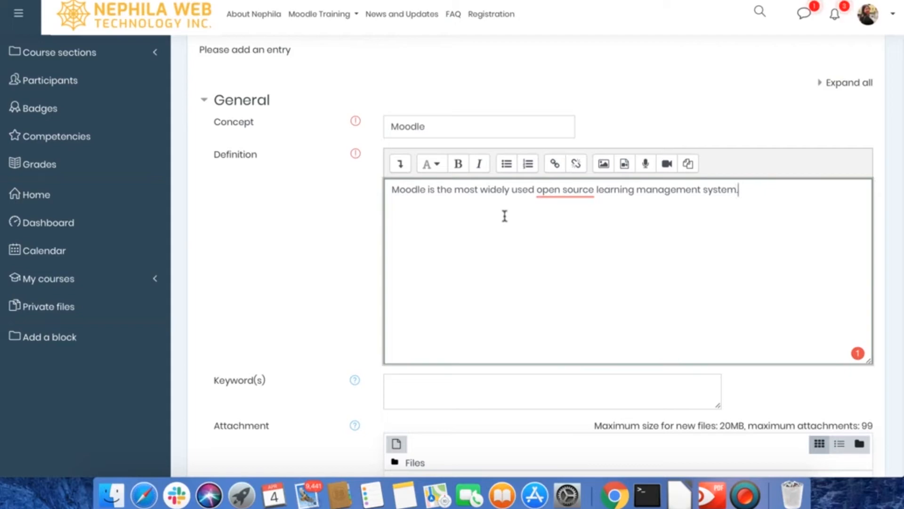
click(450, 127)
Step: Search Wikimedia for "moodle" and choose a copy of Moodle-logo.svg.png as an image for the entry's definition
click(448, 211)
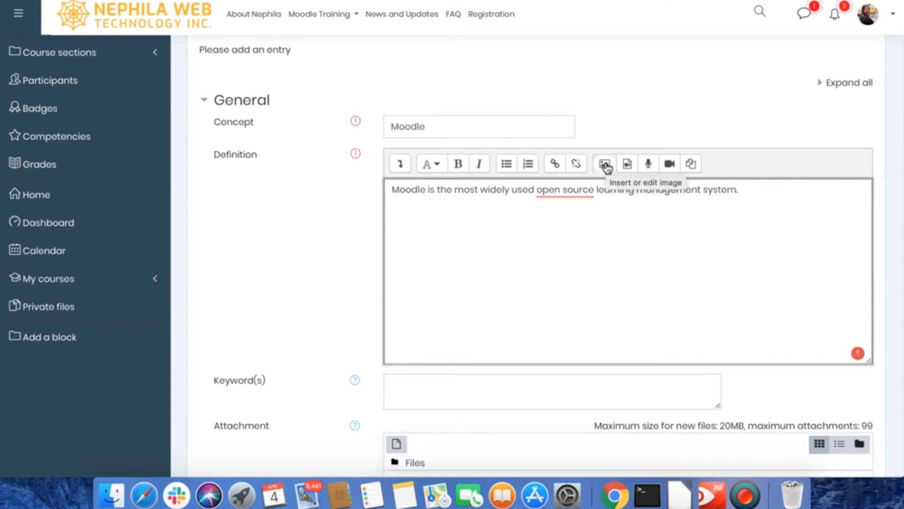
click(606, 165)
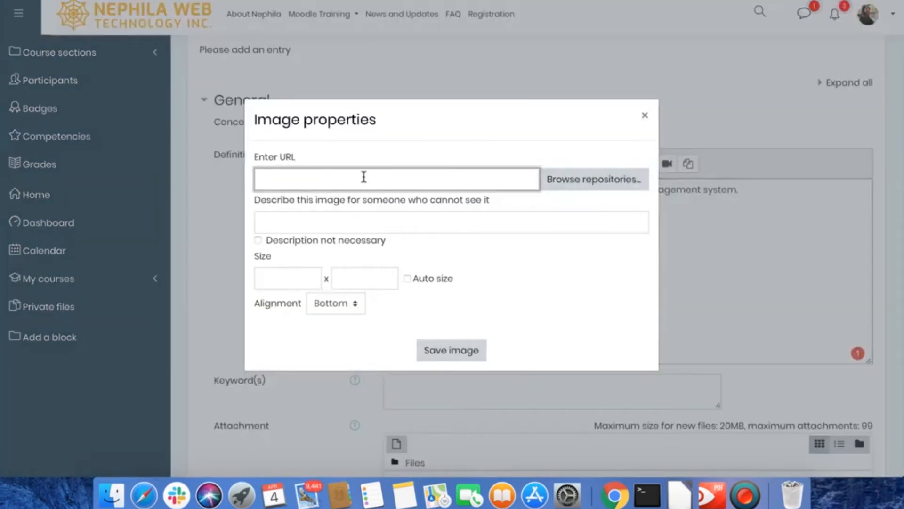
click(571, 187)
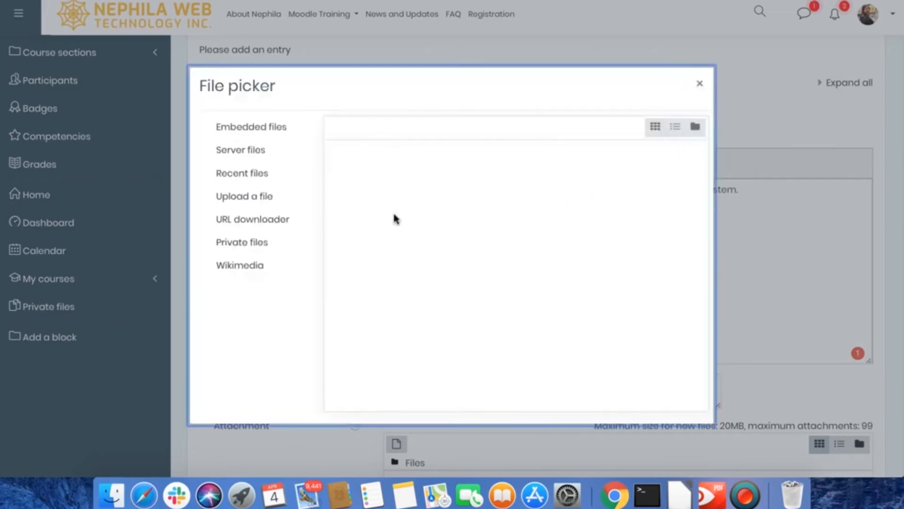
click(240, 273)
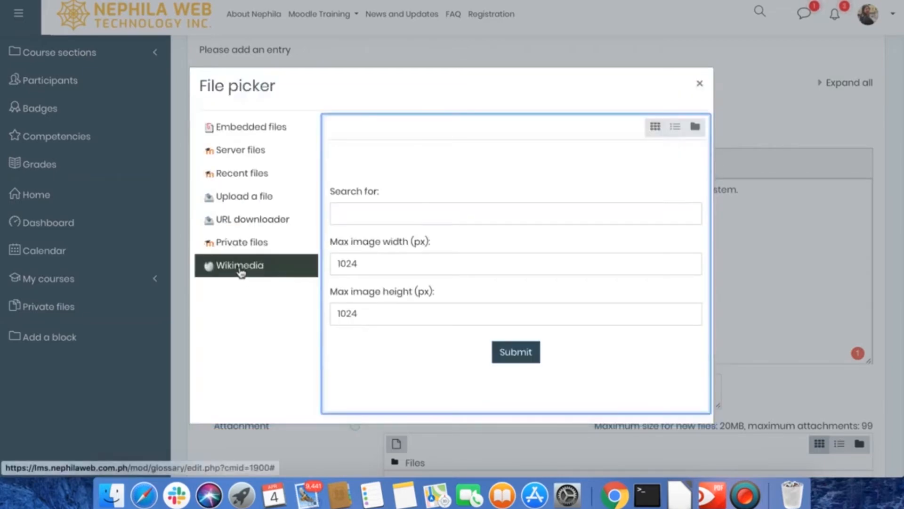
click(403, 213)
text(moodle)
click(516, 358)
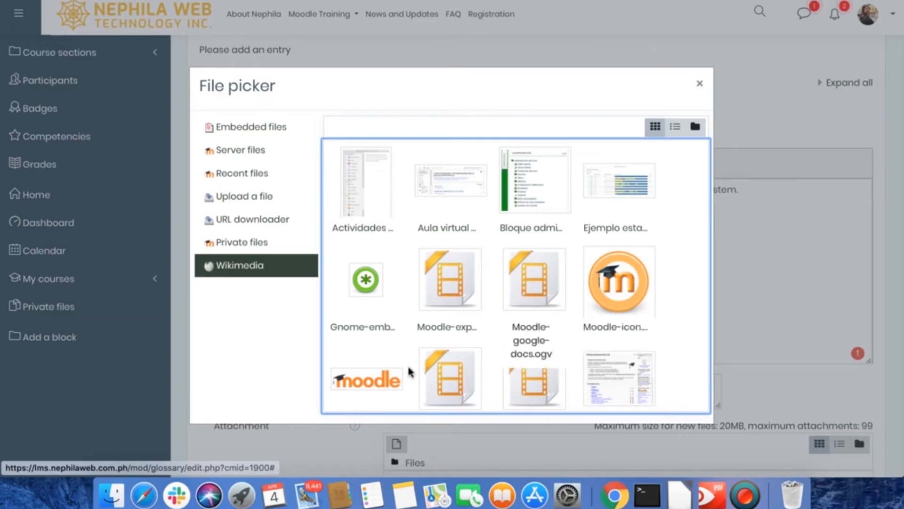
click(363, 383)
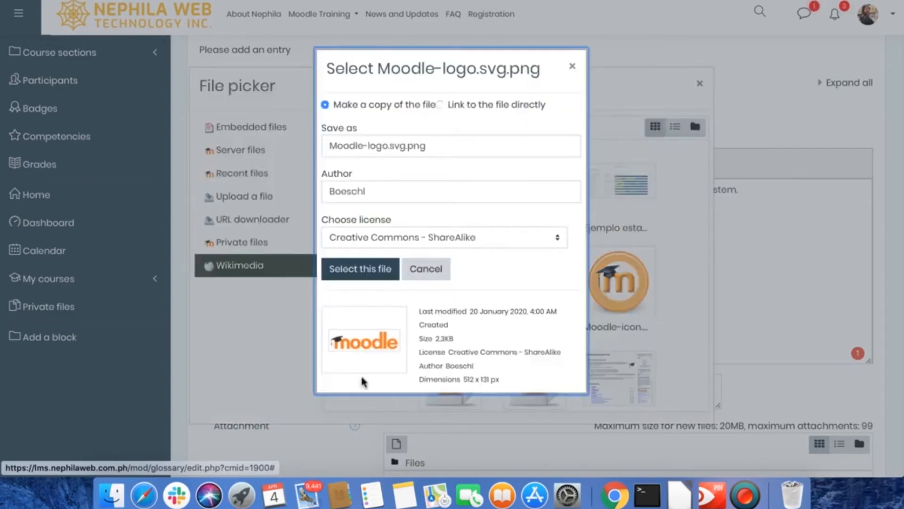
click(360, 269)
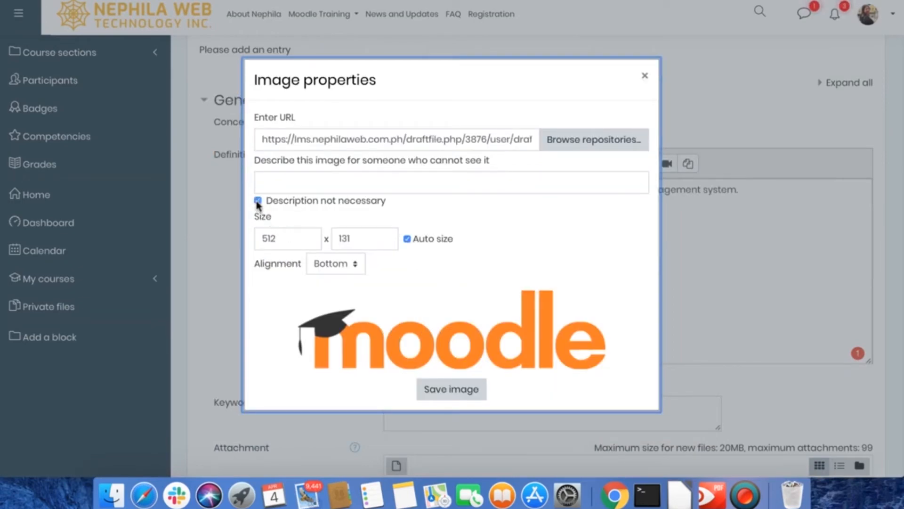
Step: Require an image description and enter "Moodle" as the description of the logo
scroll(293, 203, down, 1)
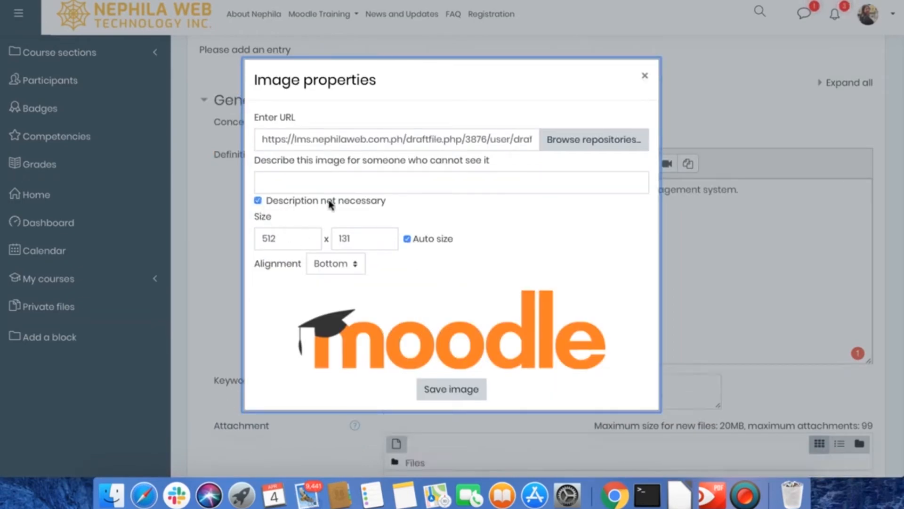
click(258, 201)
click(279, 195)
text(Moodle)
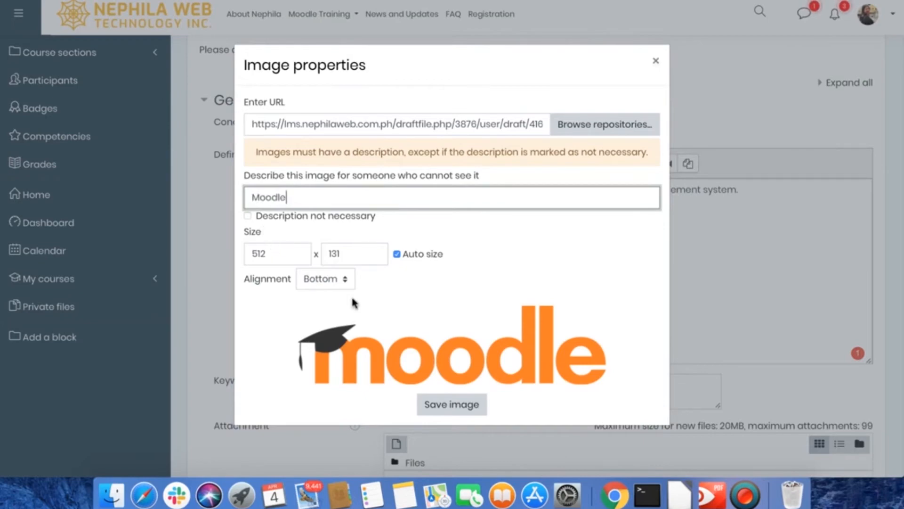
Step: Set the logo's width to 300 pixels with automatic sizing kept on
click(281, 254)
double_click(262, 238)
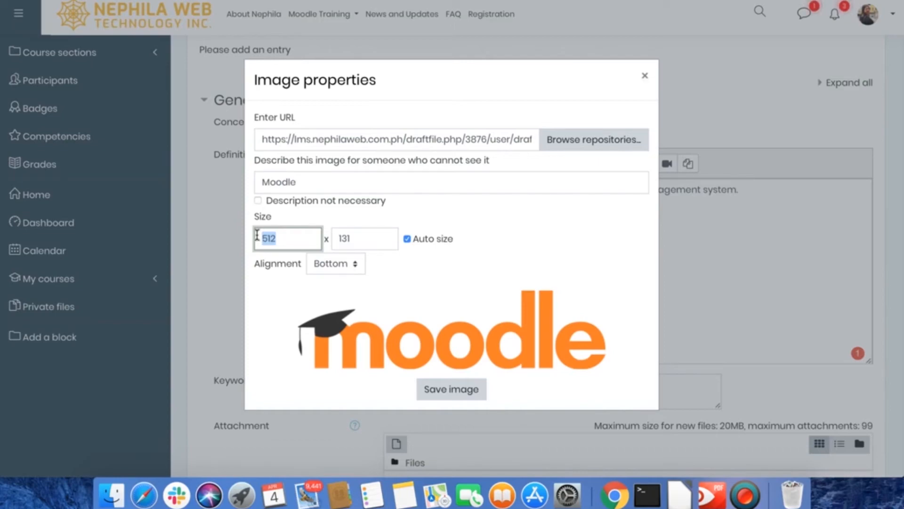
text(300)
key(Tab)
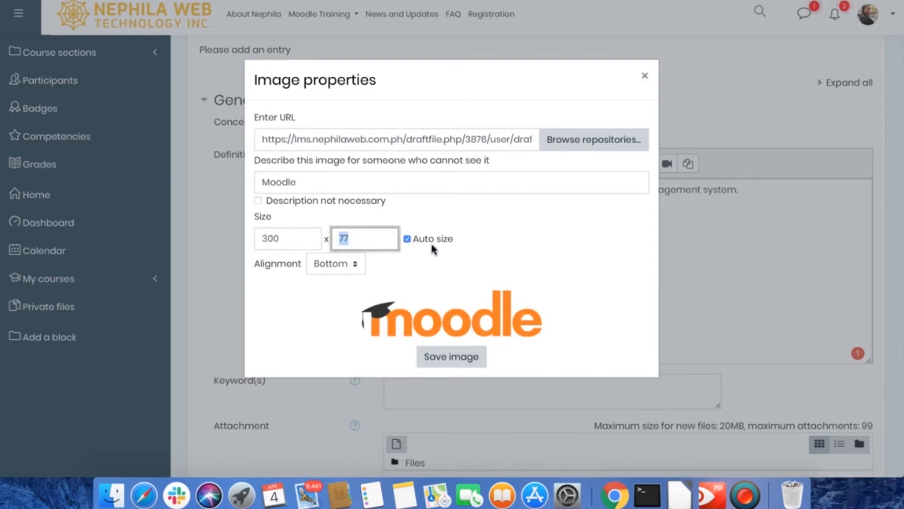
Step: Set the logo's width to 301 pixels and insert the image into the entry's definition
click(367, 235)
click(293, 238)
key(BackSpace)
text(1)
double_click(257, 239)
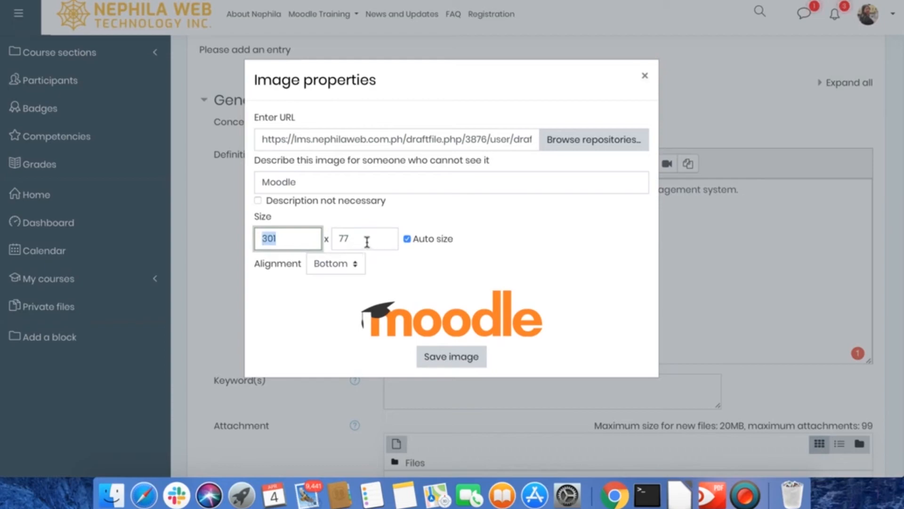
click(285, 238)
click(457, 358)
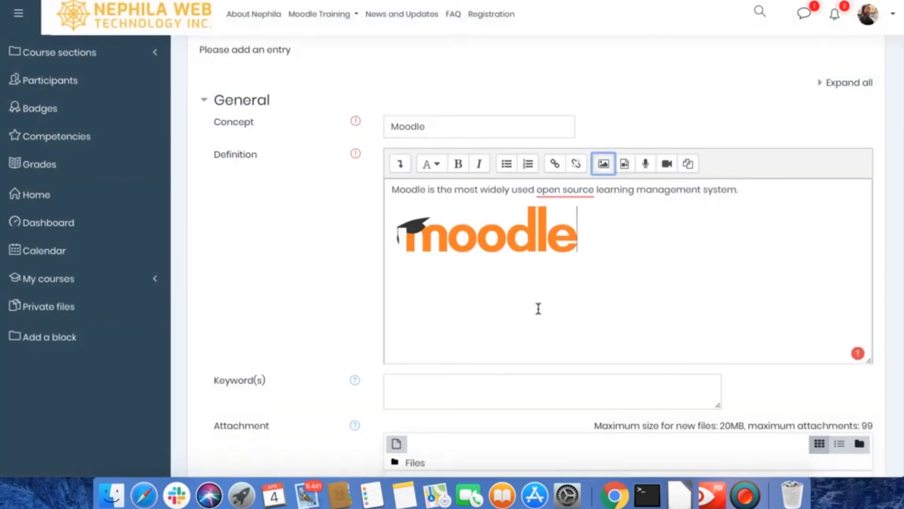
Step: Move the sentence "Moodle is the most widely used open source learning management system." onto a new line below the logo
drag(391, 189, 764, 193)
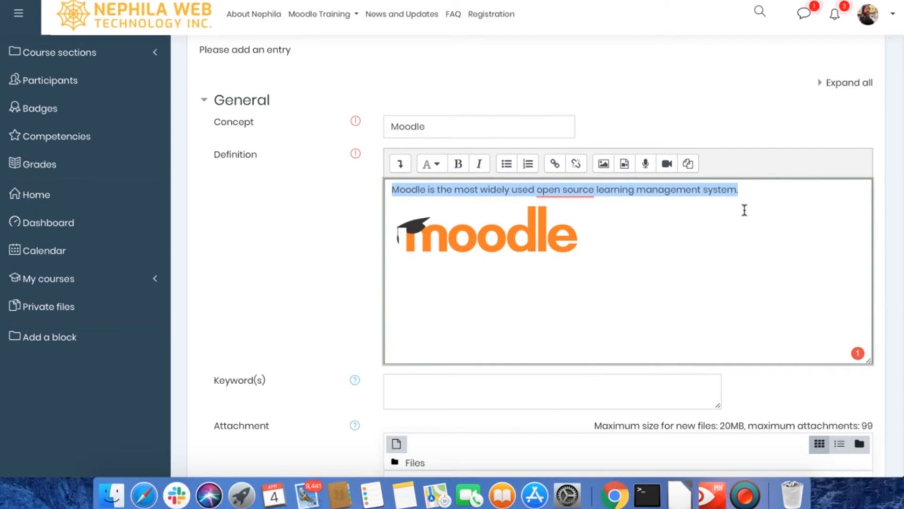
click(652, 241)
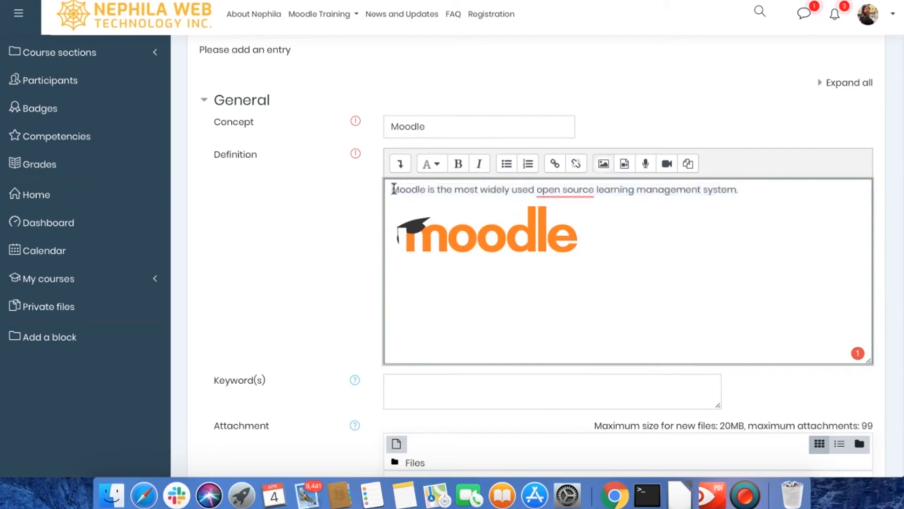
drag(391, 188, 767, 189)
key(ctrl+c)
key(BackSpace)
click(622, 237)
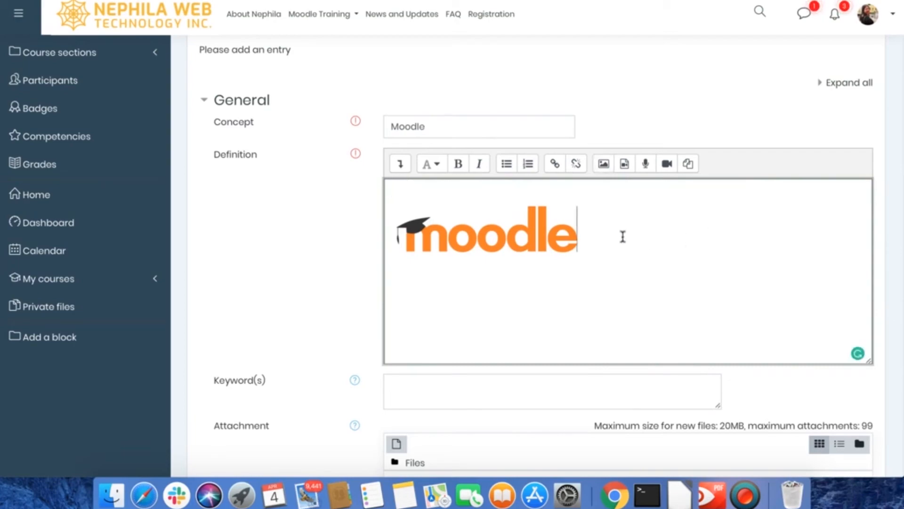
key(Return)
key(ctrl+v)
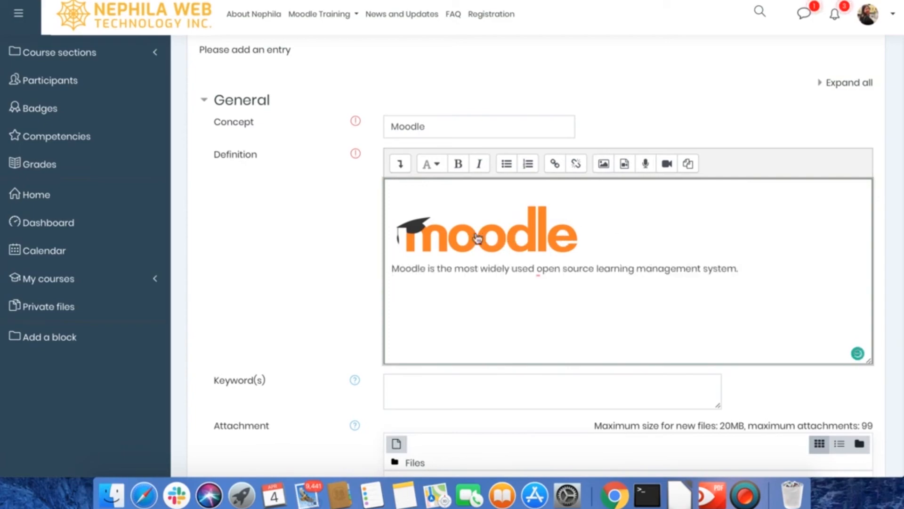
Step: Remove the empty line above the logo in the definition
click(474, 235)
click(398, 240)
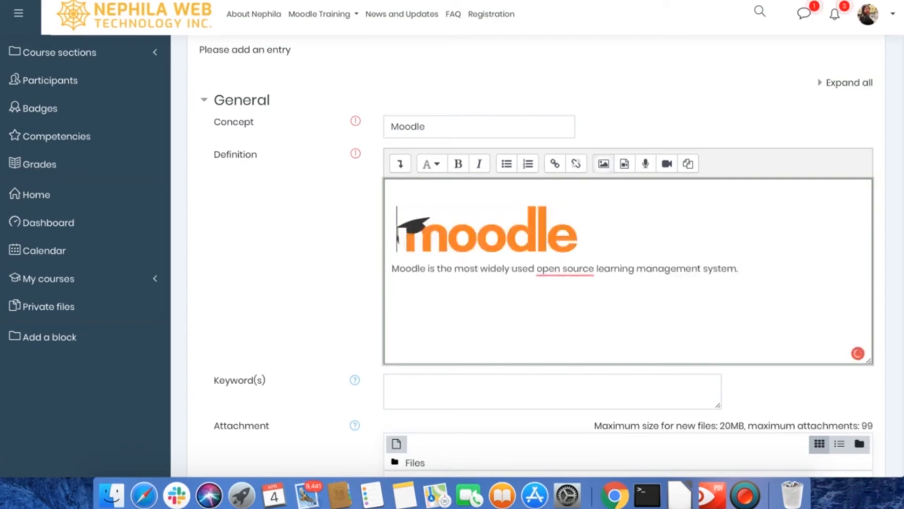
key(BackSpace)
Step: Read the keyword help and enter the keywords "moodle", "lms" and "vle" for the entry, each on its own line
scroll(480, 296, down, 3)
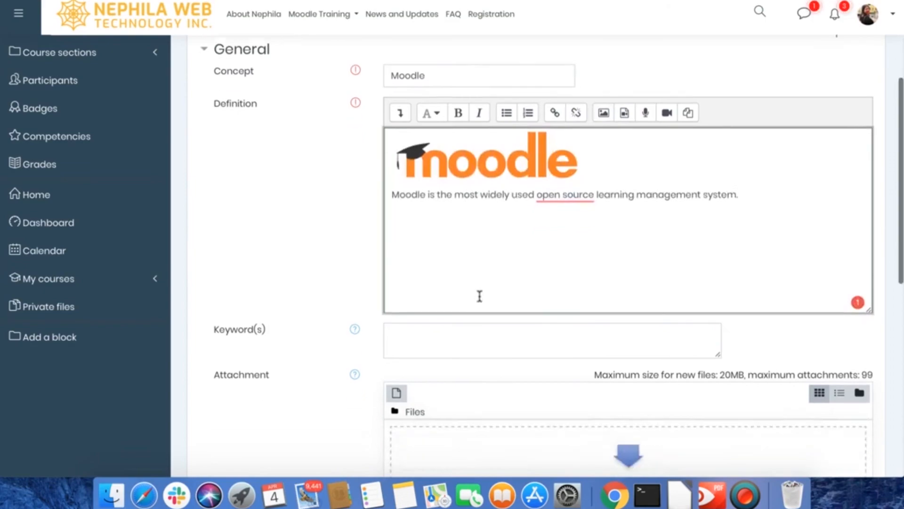
click(474, 296)
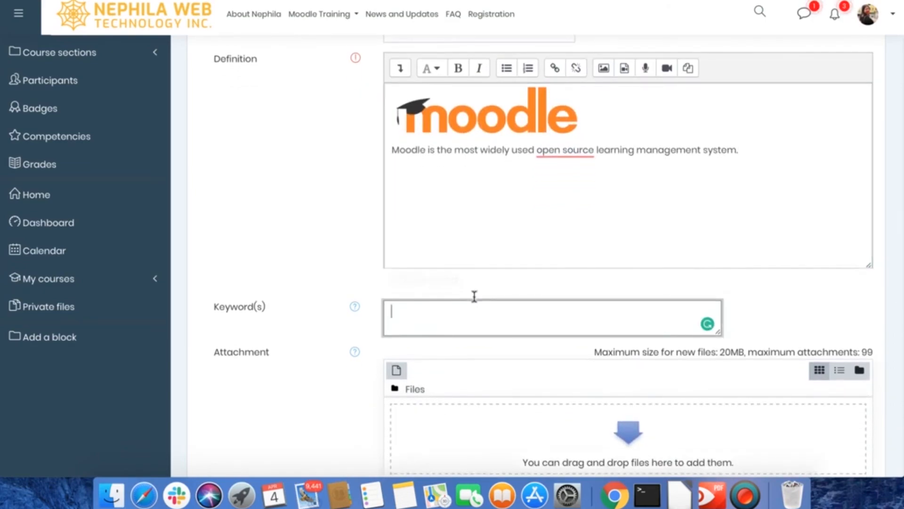
click(357, 312)
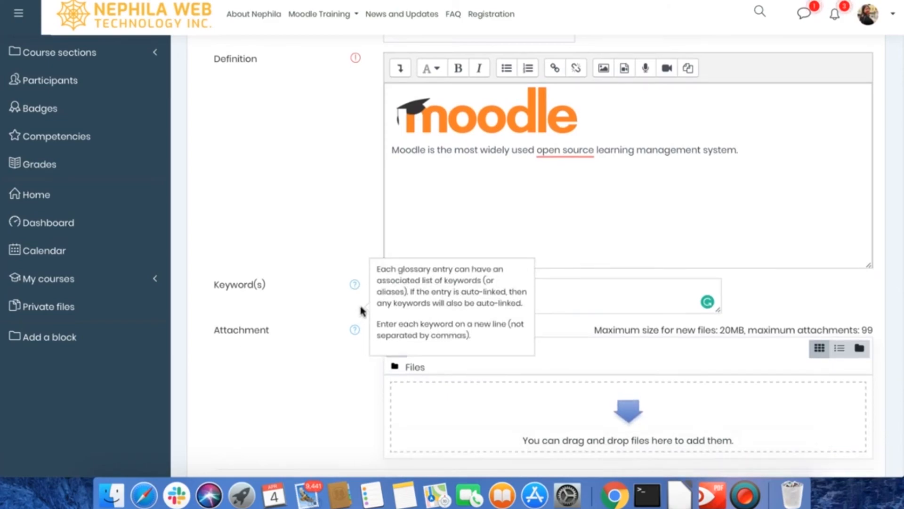
click(568, 291)
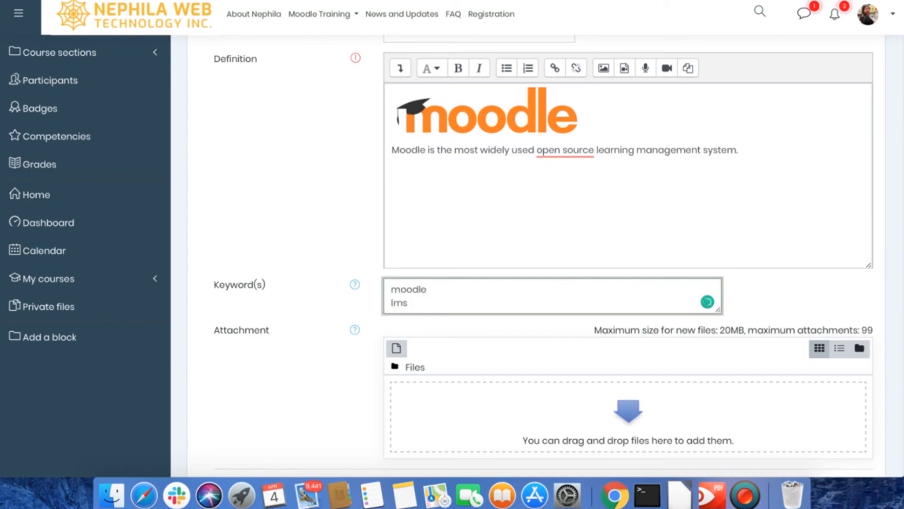
key(Return)
text(vl)
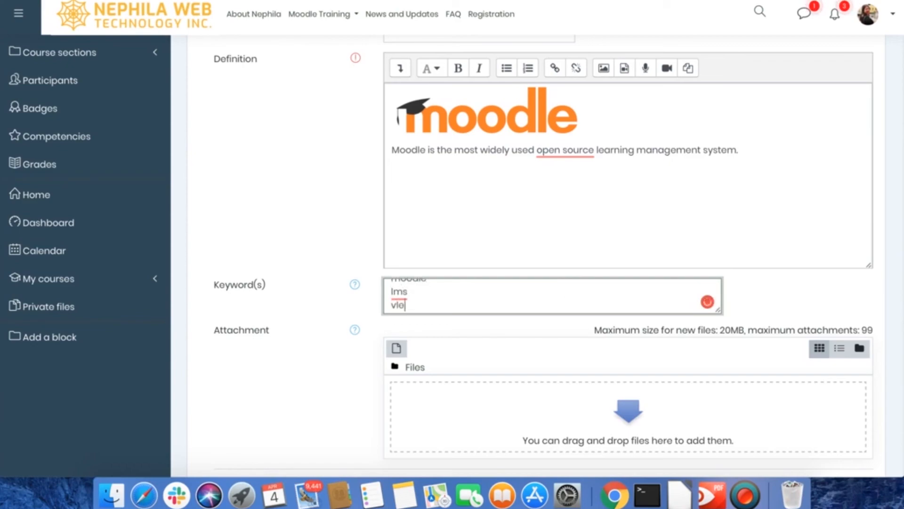
text(e)
key(Return)
key(BackSpace)
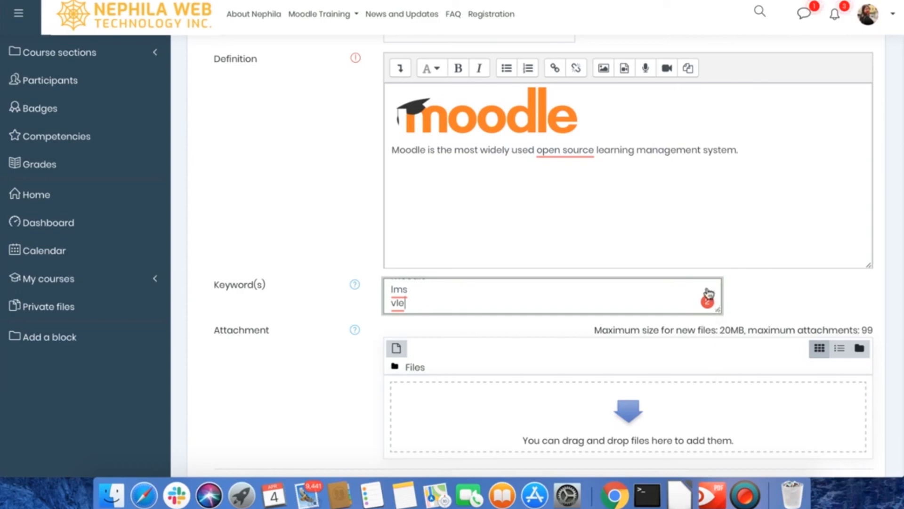
Step: Save the Moodle entry to the General key terms glossary without attachments or tags
click(588, 165)
scroll(568, 187, up, 3)
click(448, 184)
scroll(448, 182, down, 8)
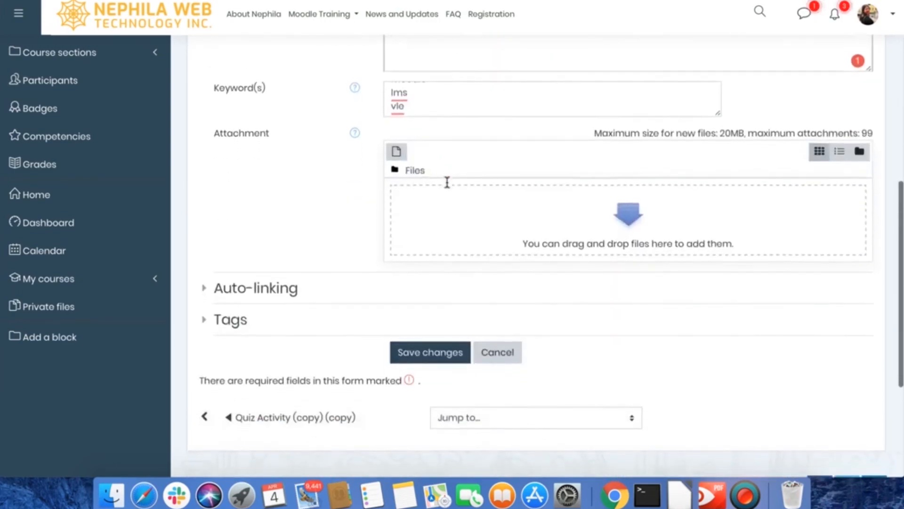
scroll(447, 182, down, 3)
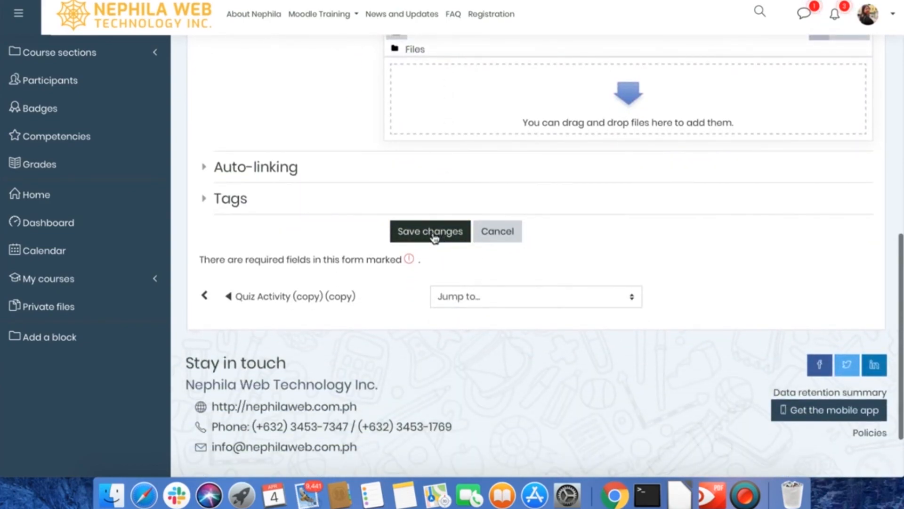
click(433, 236)
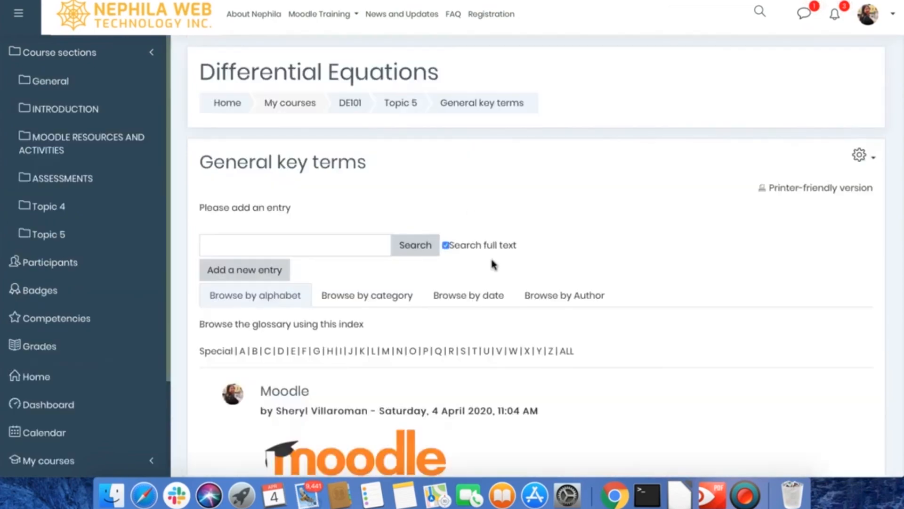
Step: Review the logo, definition and keywords of the saved Moodle entry in the glossary
scroll(458, 344, down, 4)
scroll(457, 345, down, 1)
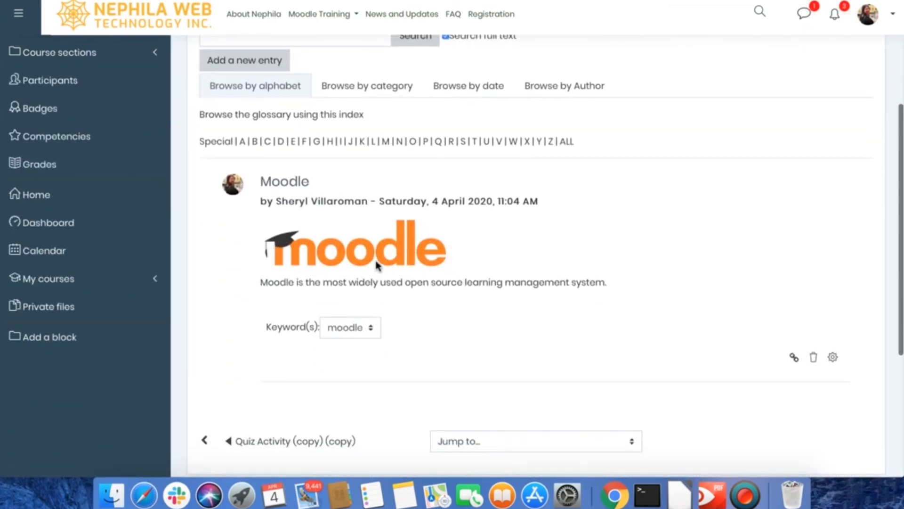
scroll(442, 269, up, 3)
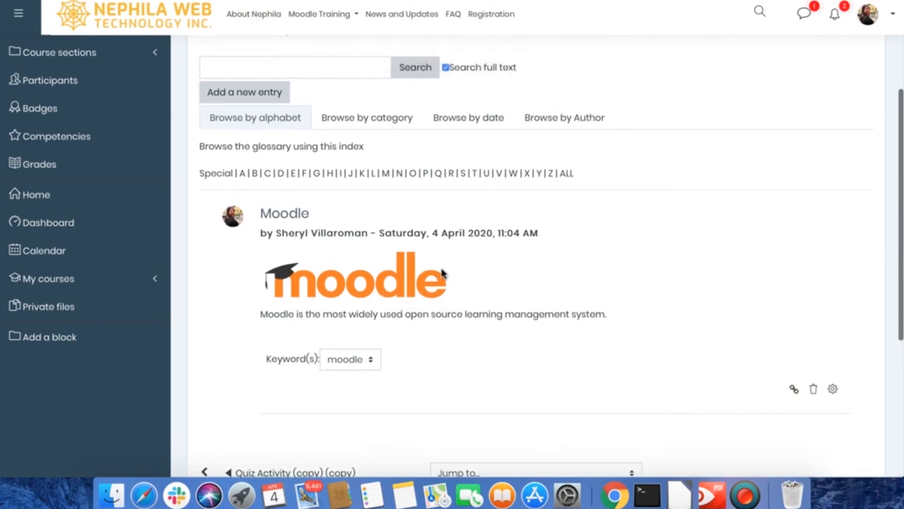
scroll(442, 269, down, 3)
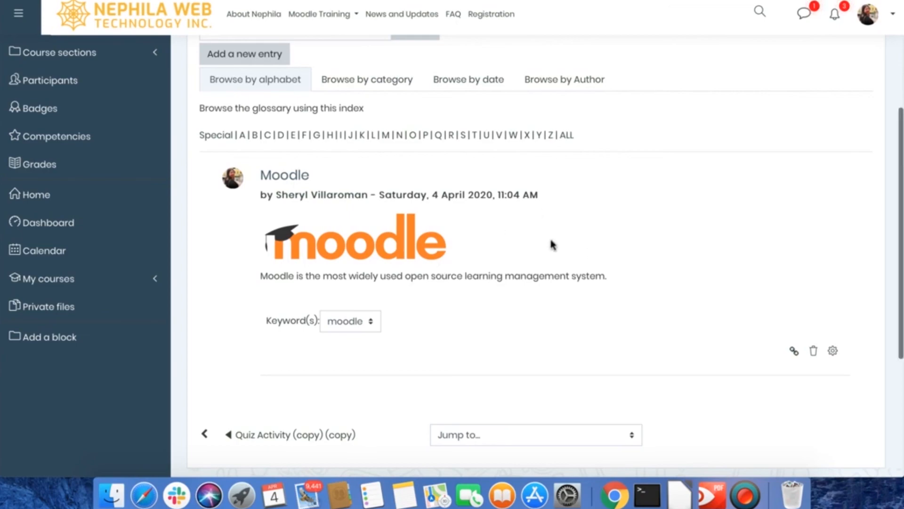
scroll(565, 249, up, 1)
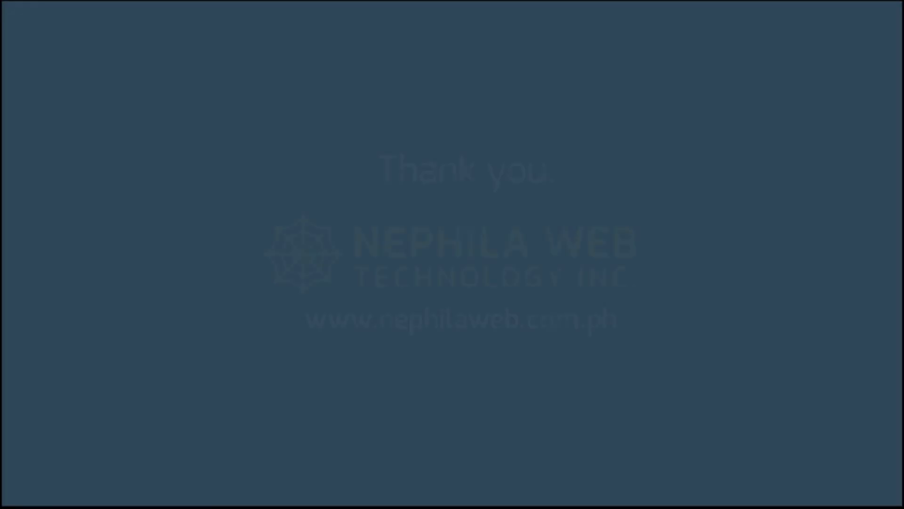